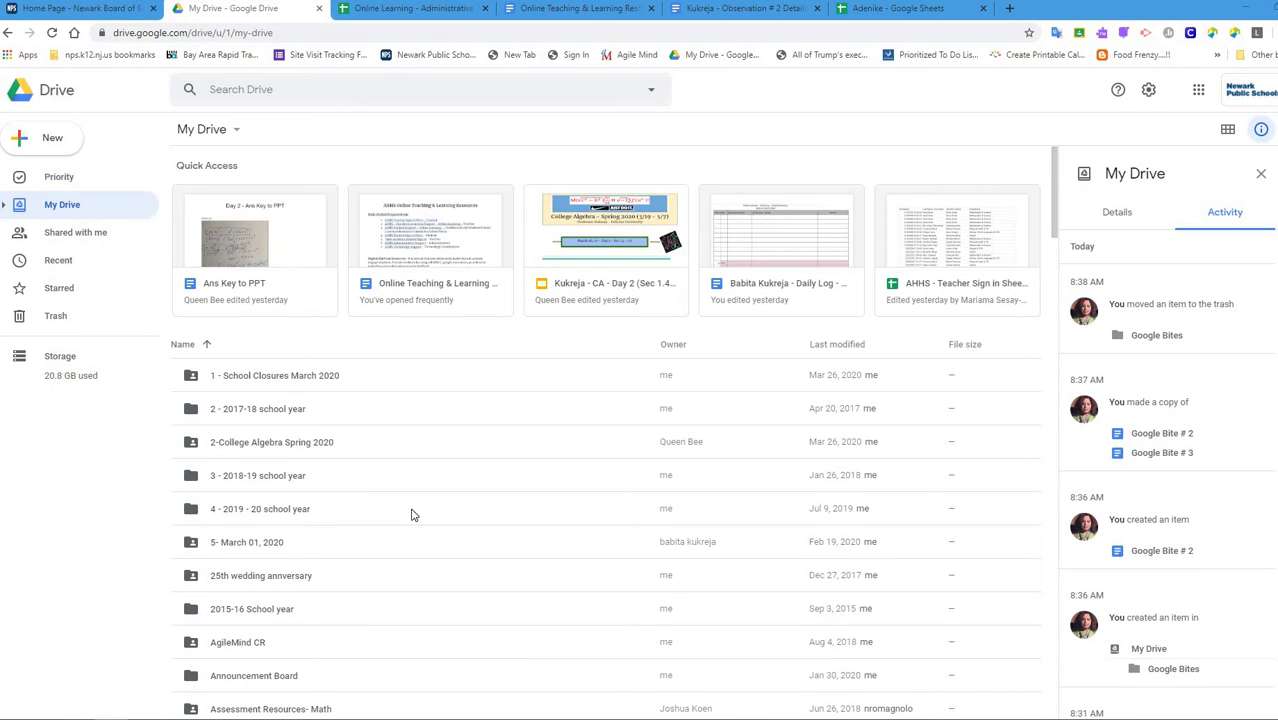
Create a folder named 'Google Bites' in My Drive and open it.
left_click(52, 140)
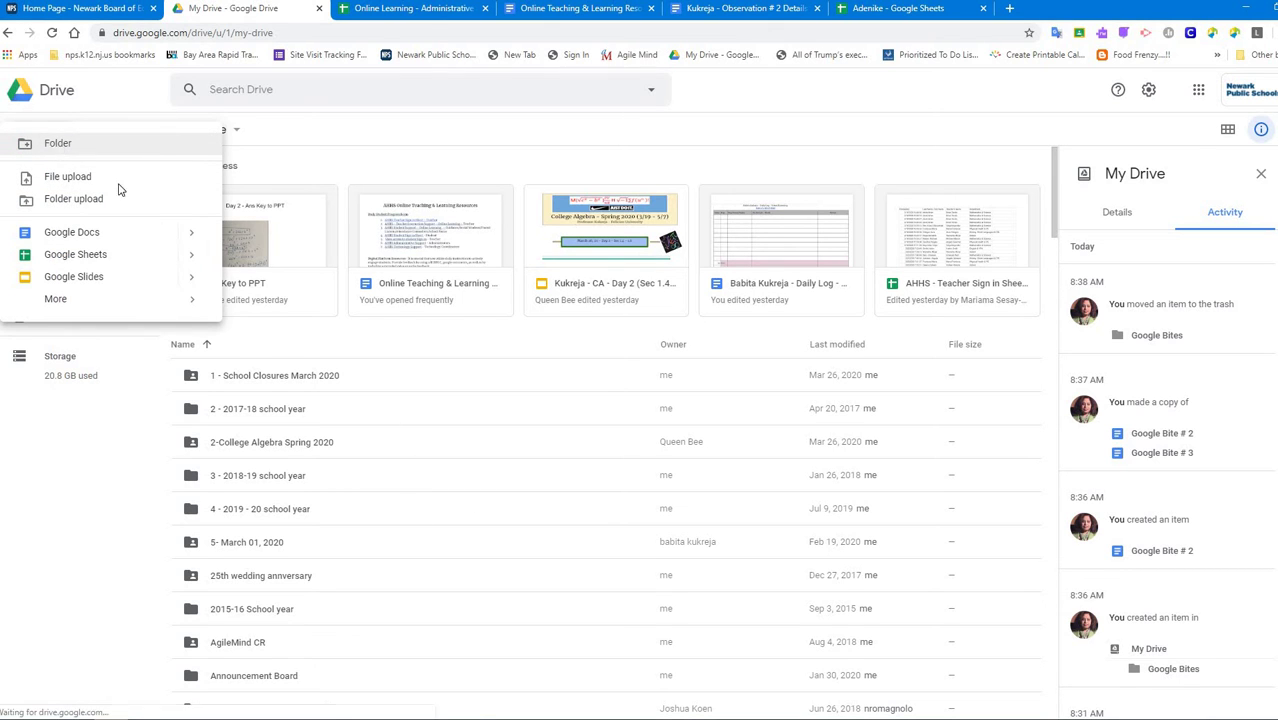
left_click(57, 145)
type("Google Bites")
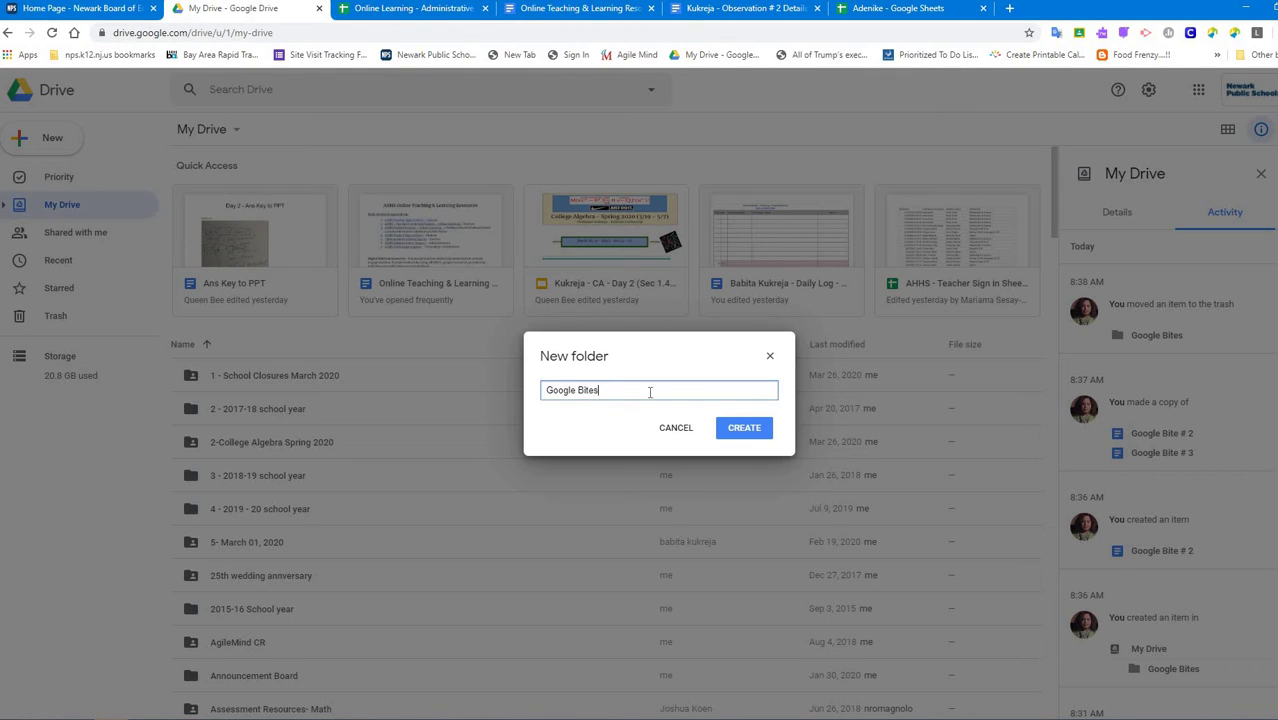
left_click(742, 428)
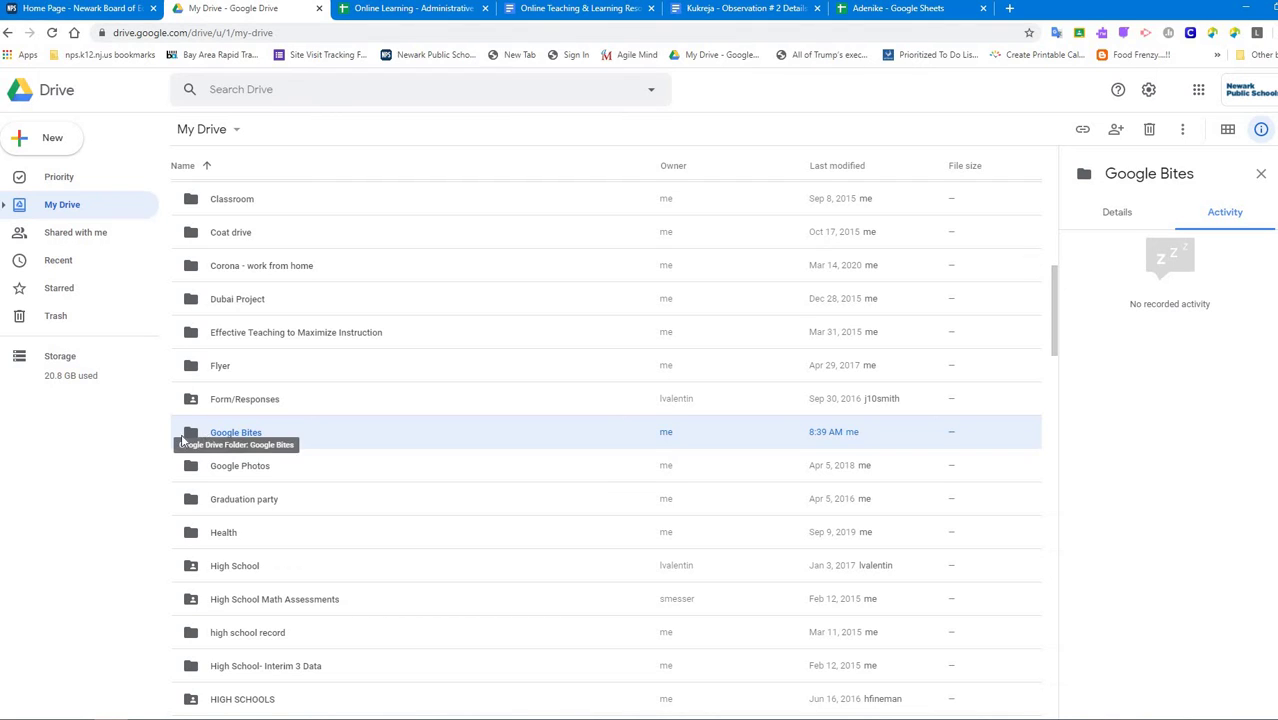
double_click(240, 437)
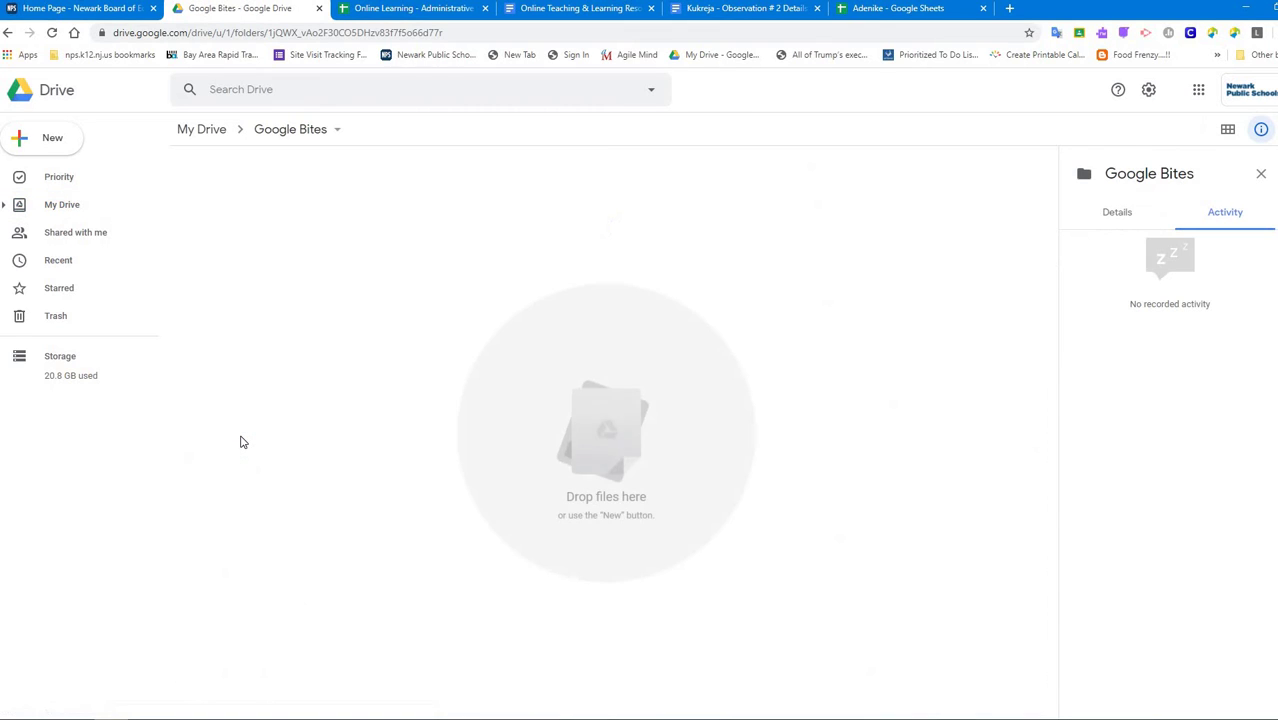
Create a Google Doc titled 'Google Bite # 2' containing the text 'sdbbalhflahf'.
left_click(69, 139)
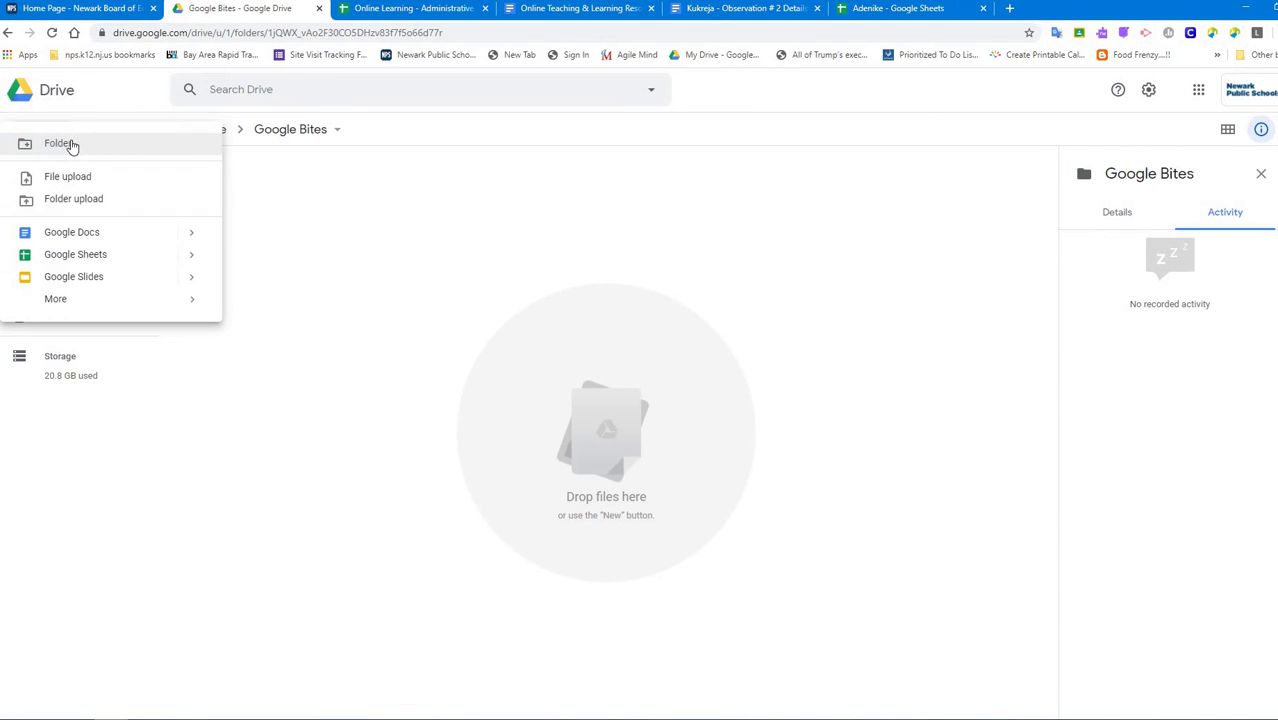
left_click(96, 238)
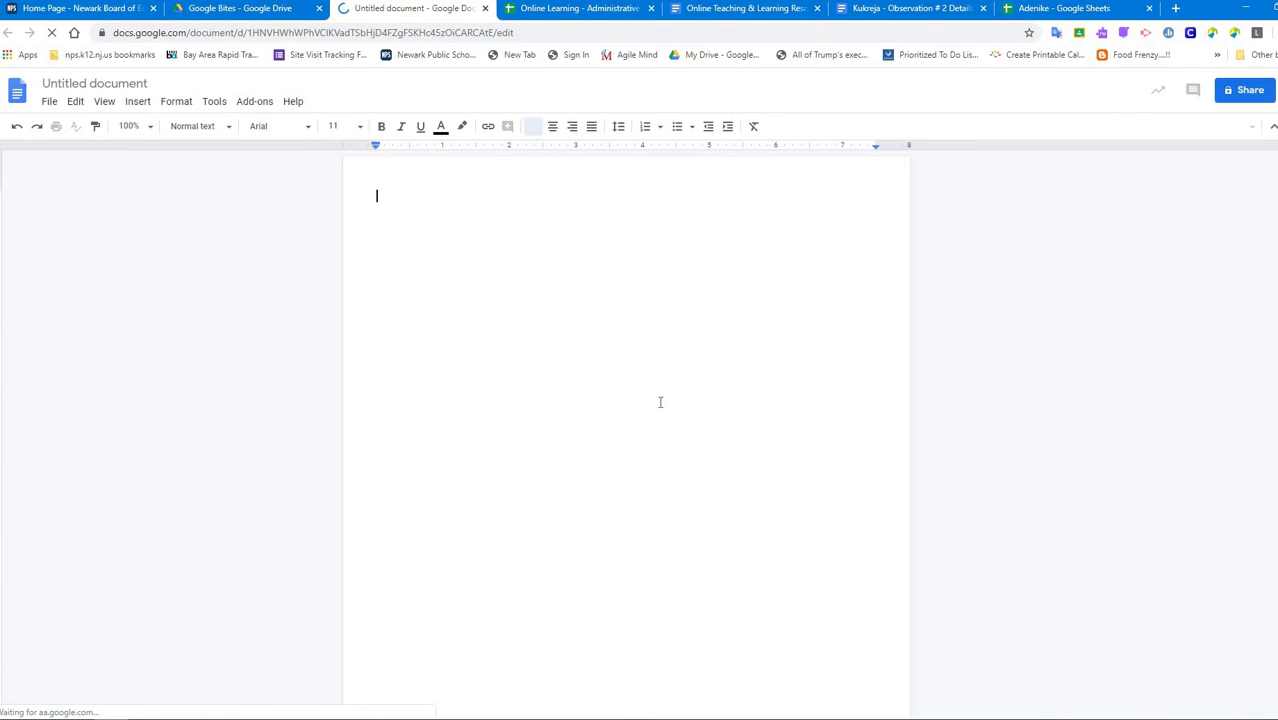
left_click(90, 83)
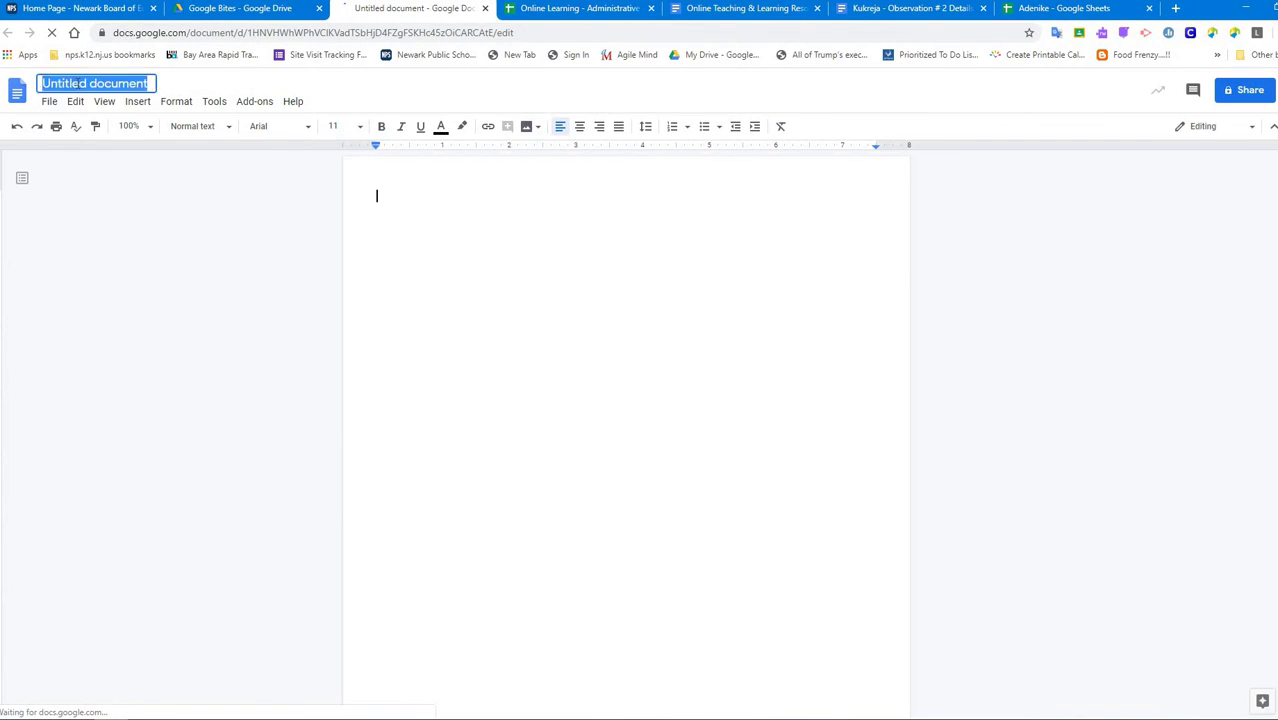
type("G")
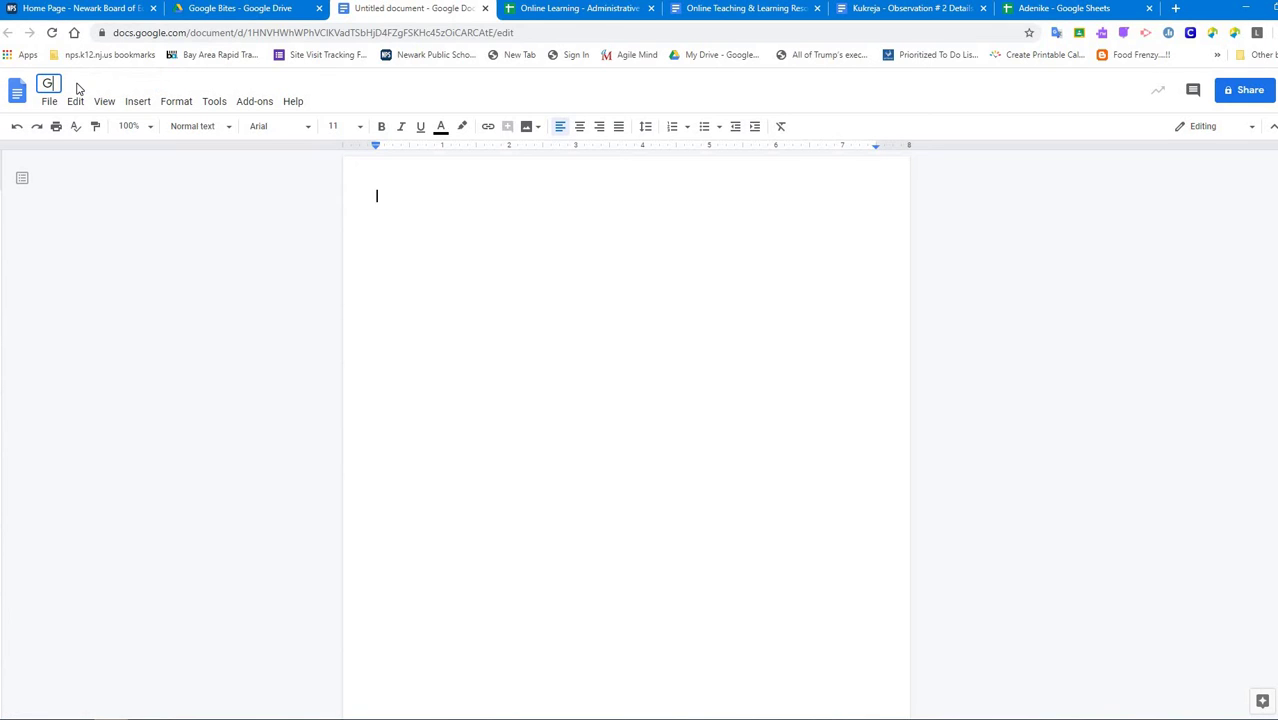
type("oogle Bit")
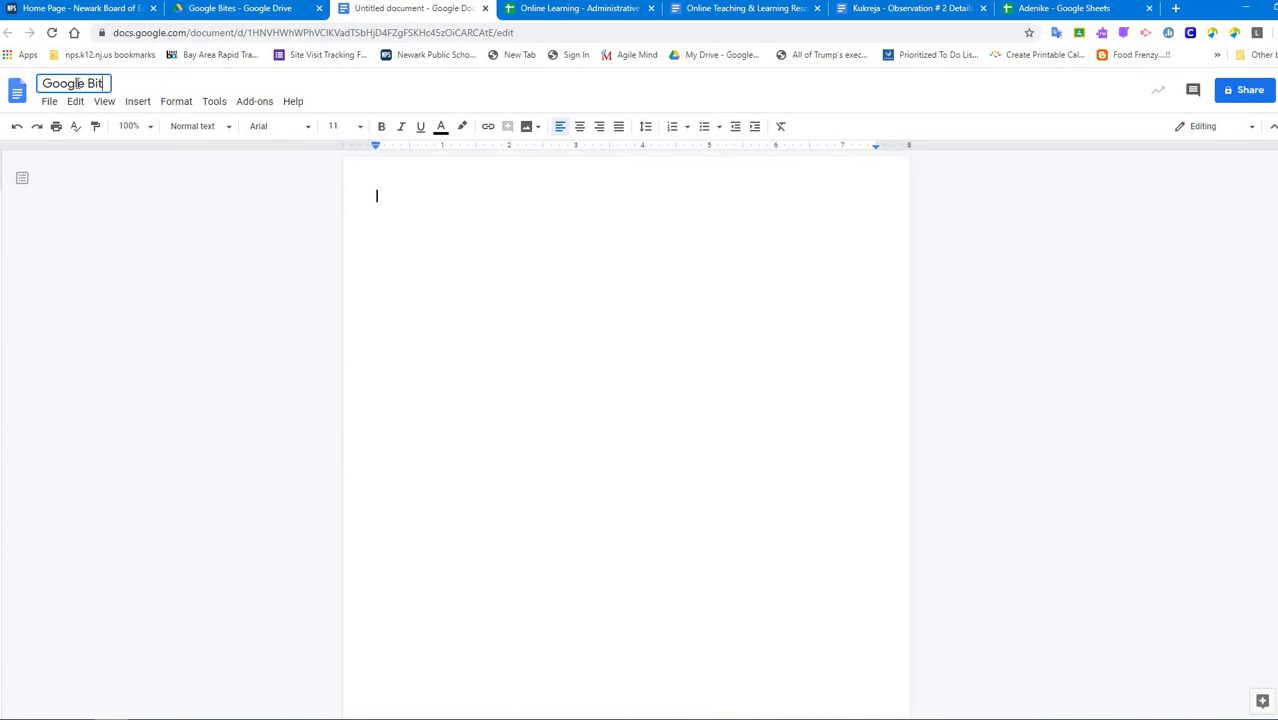
type("e # 2")
left_click(491, 260)
type("sdbbalhflahf")
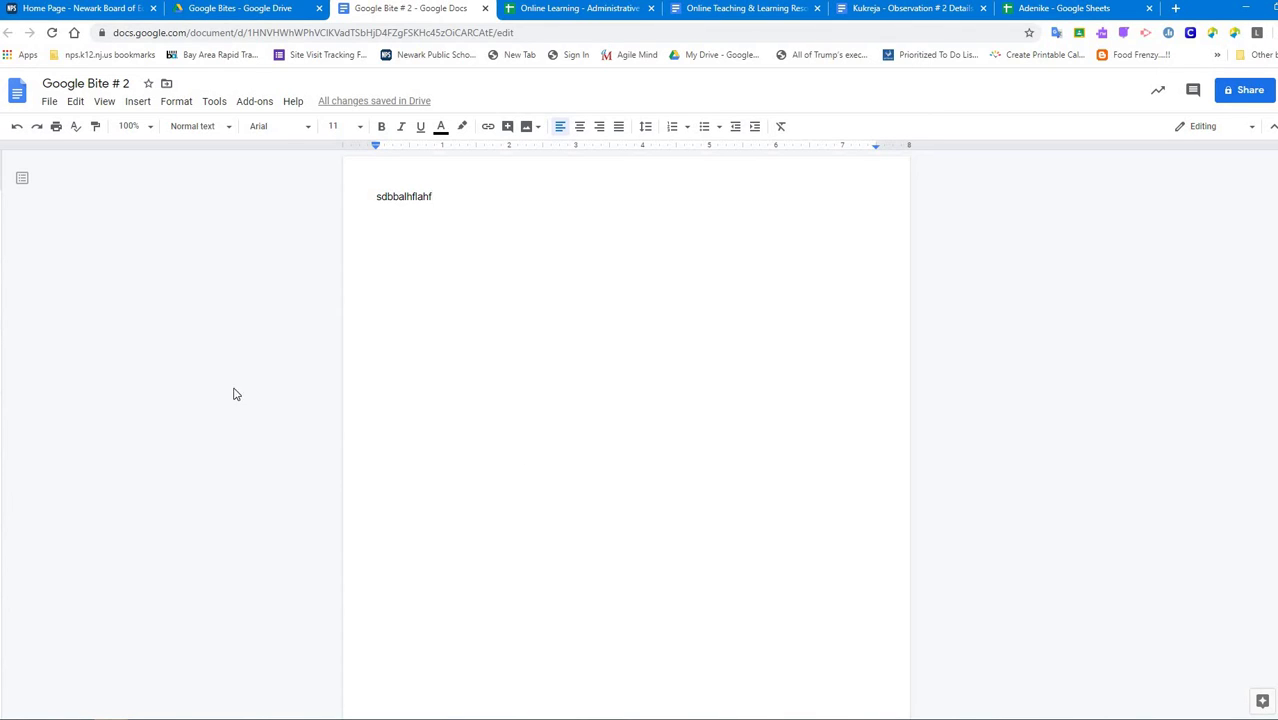
Copy Google Bite # 2 into Google Bites, removing 'Copy of' to name it Google Bite # 3.
left_click(50, 104)
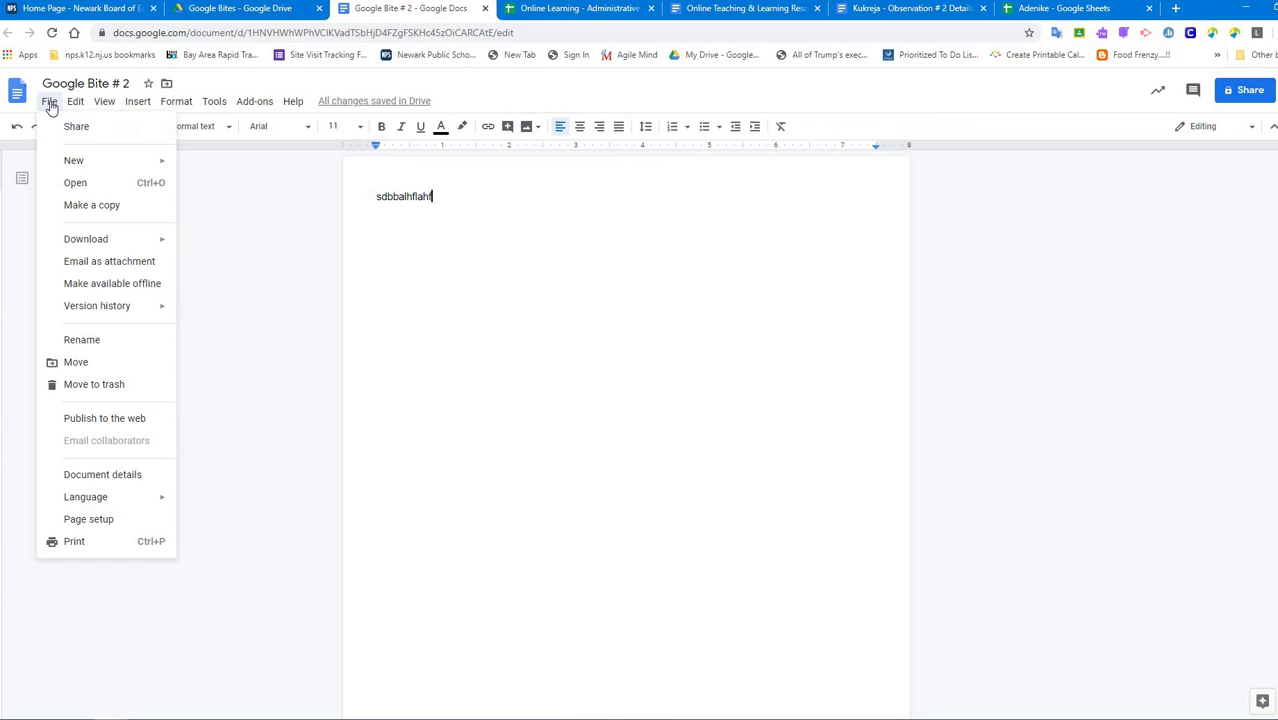
left_click(109, 208)
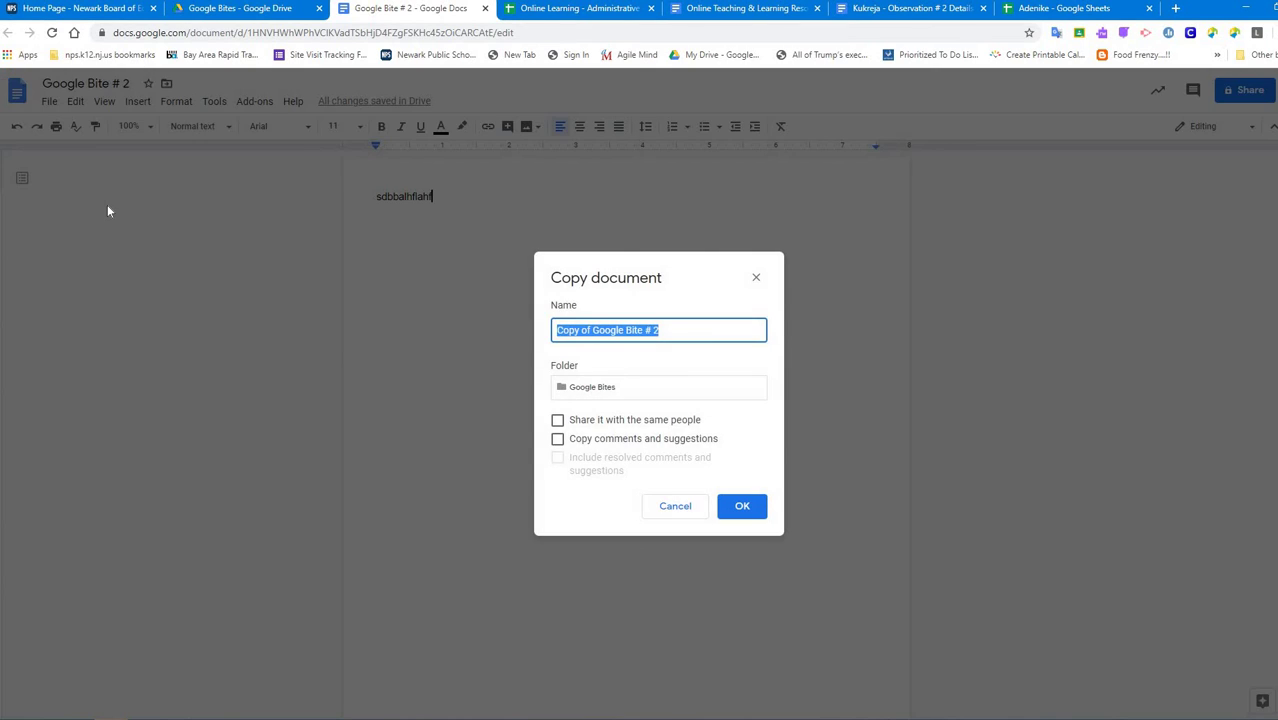
left_click(592, 330)
key("BackSpace")
key("BackSpace")
key("BackSpace")
key("BackSpace")
key("BackSpace")
key("BackSpace")
key("BackSpace")
key("BackSpace")
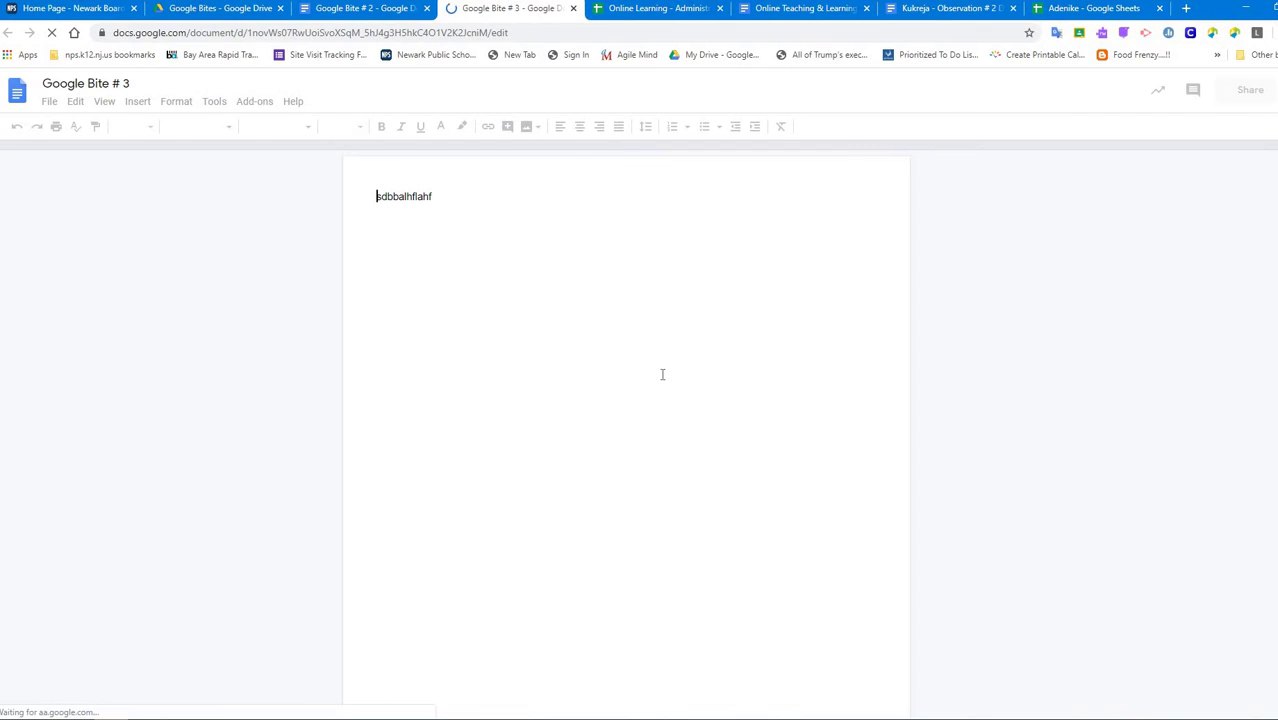
Open Google Bites, reload to confirm Google Bite # 2 and # 3, then return to My Drive.
left_click(220, 9)
left_click(193, 135)
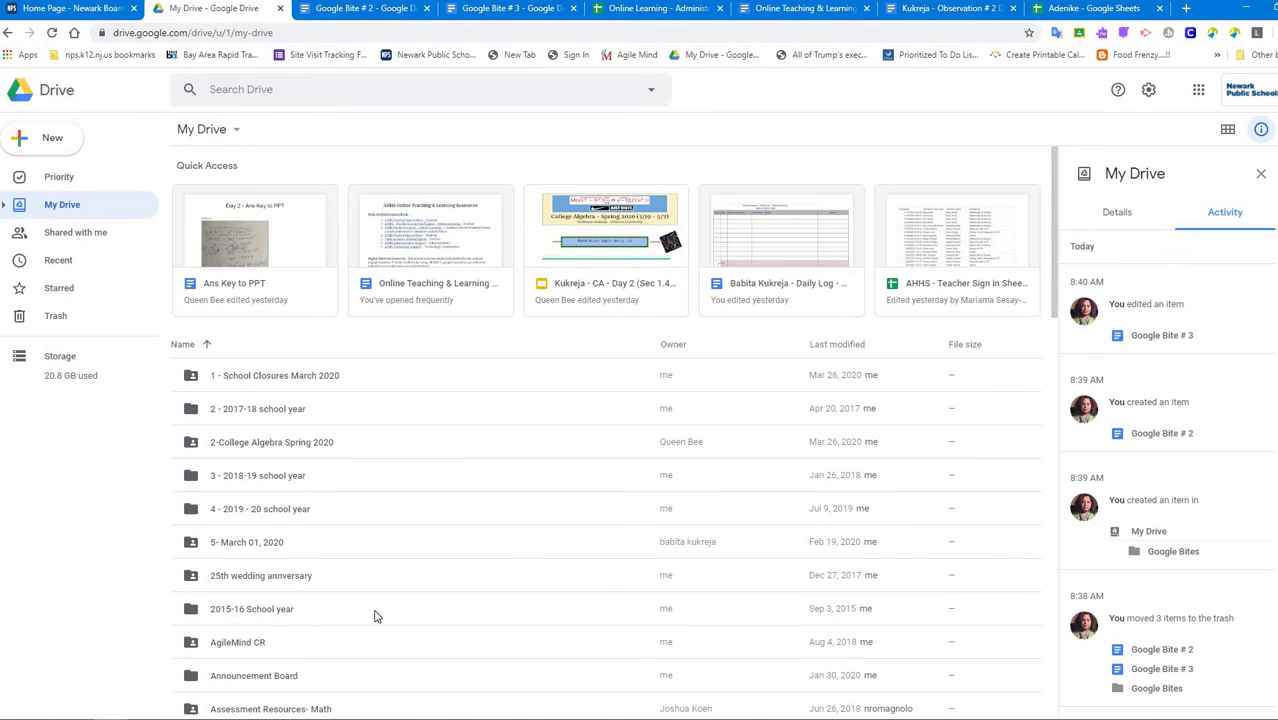
scroll(374, 613, "down", 3)
scroll(374, 613, "down", 5)
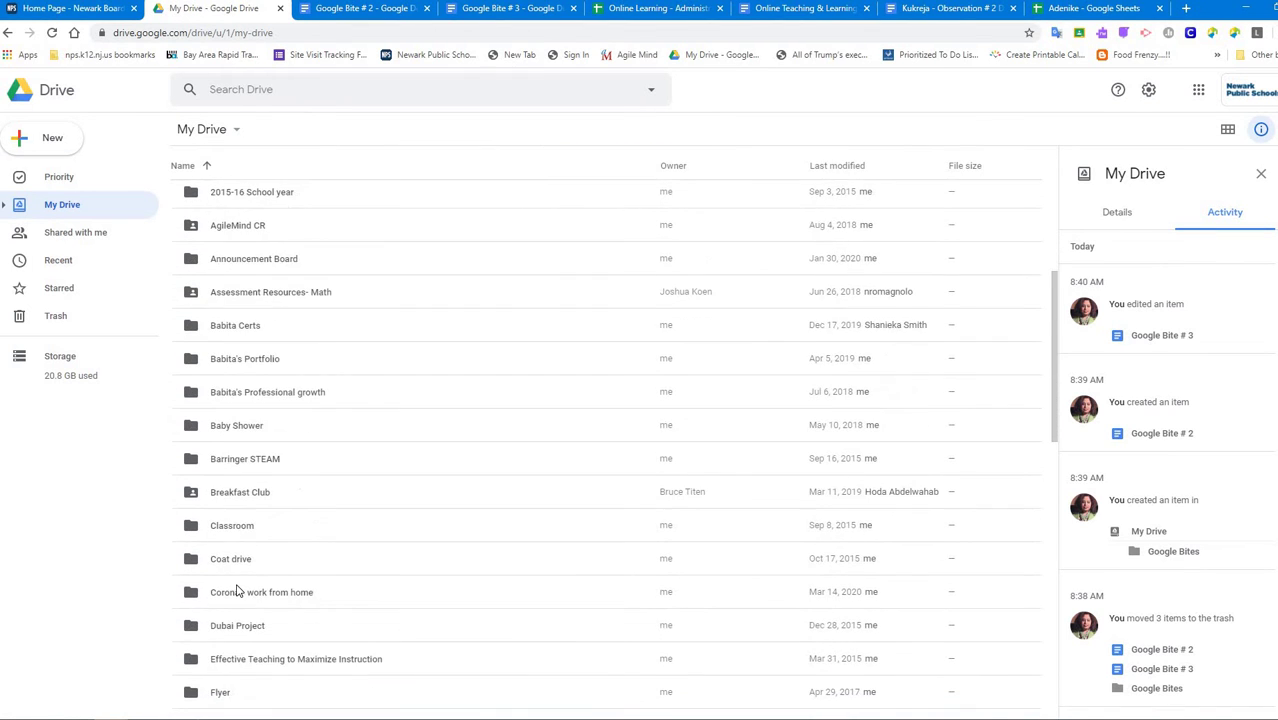
scroll(241, 606, "down", 2)
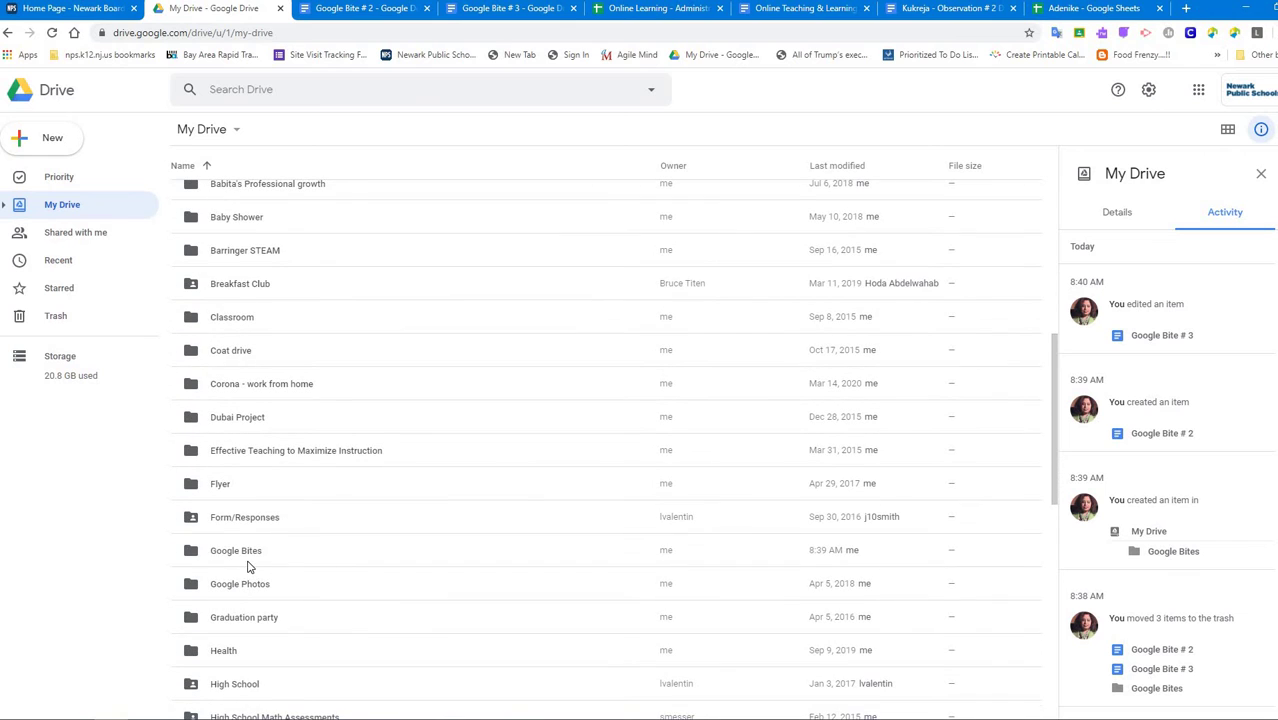
double_click(247, 563)
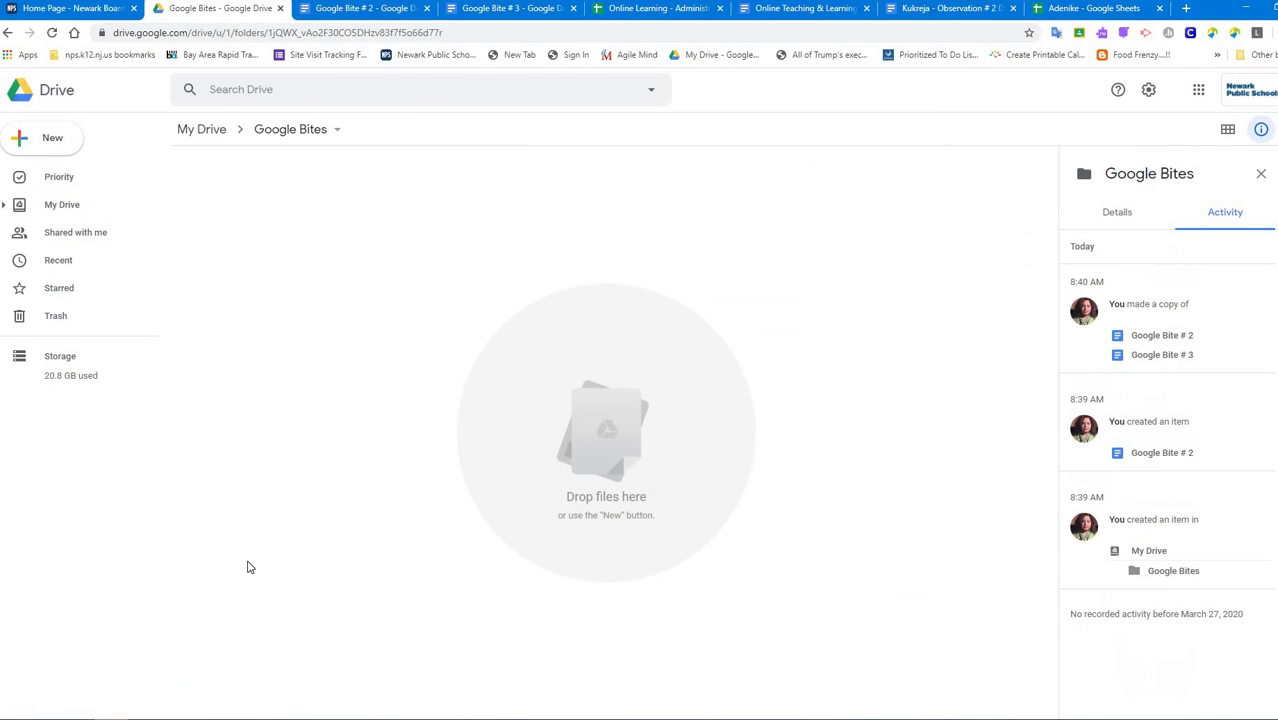
left_click(53, 35)
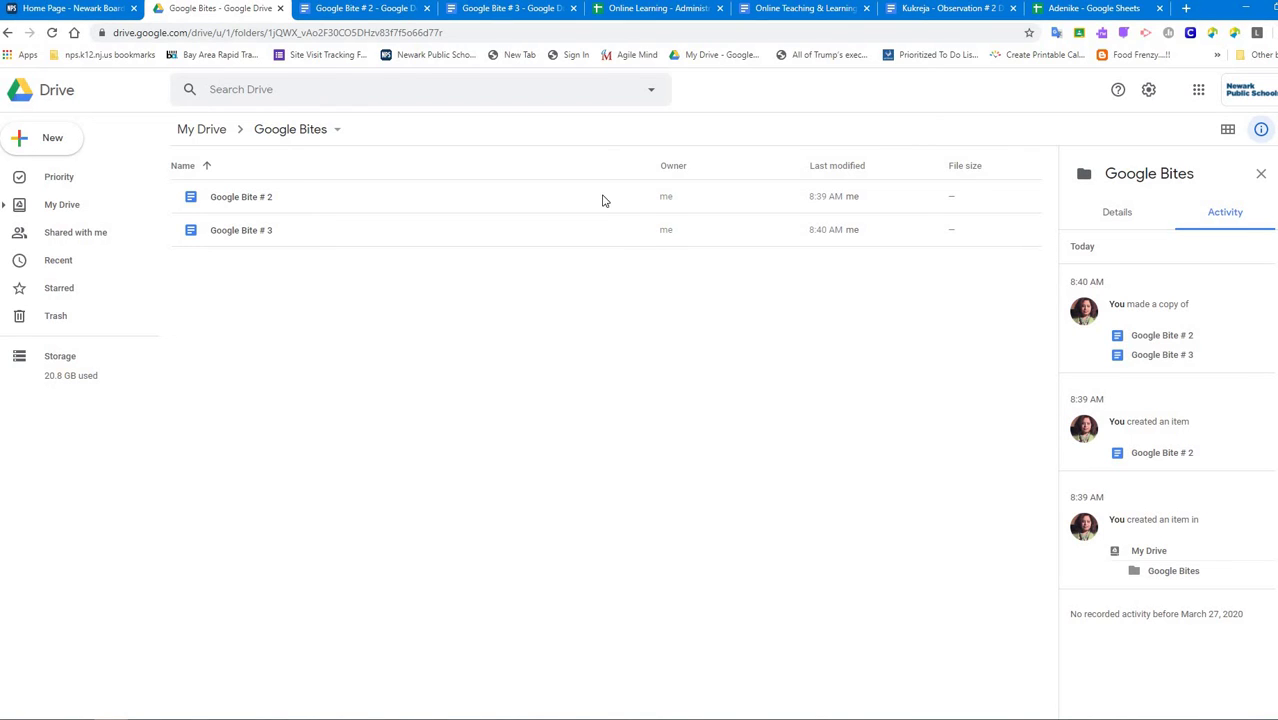
left_click(186, 131)
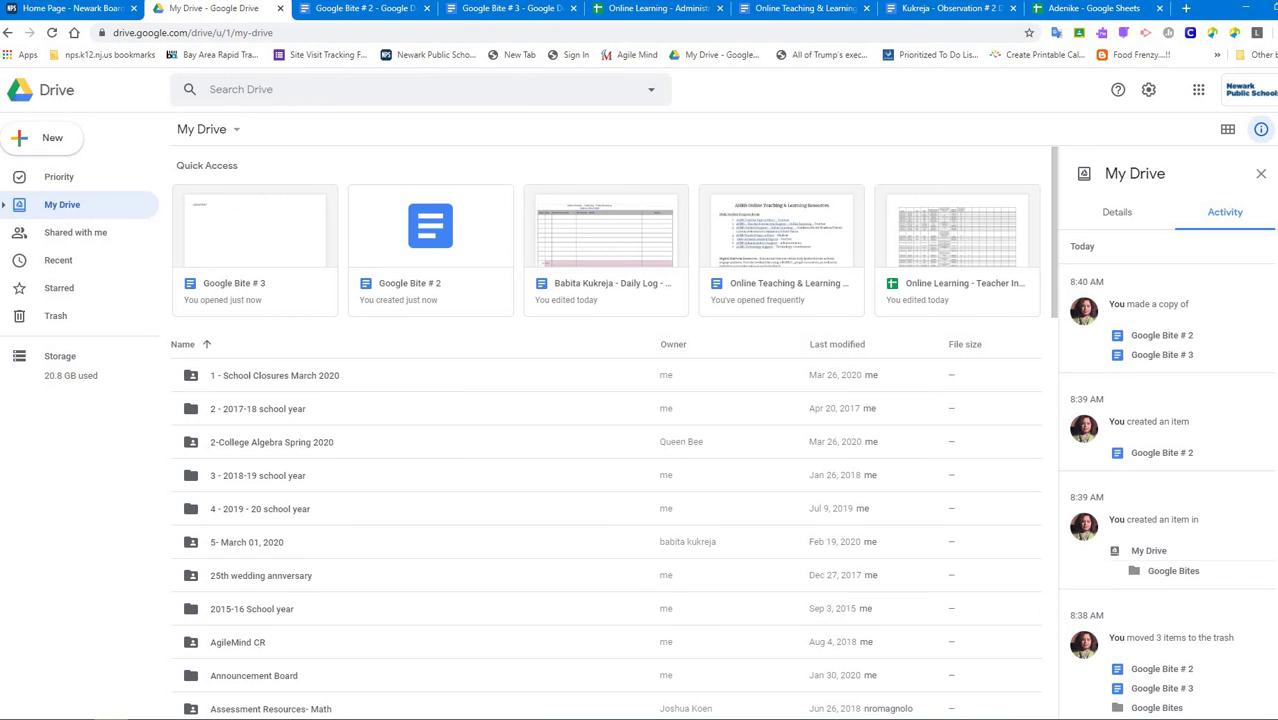
Open the 4 - 2019 - 20 school year folder, then its 1- PD 2019-20 subfolder.
scroll(299, 590, "down", 2)
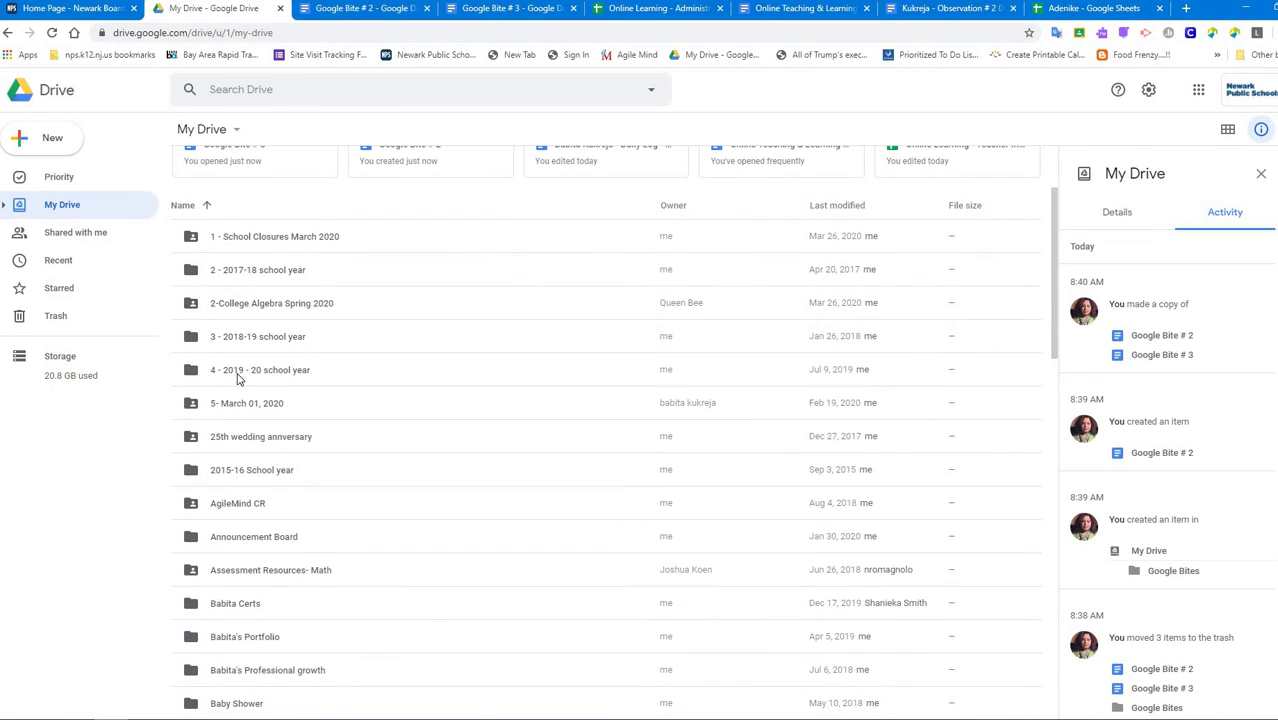
double_click(238, 378)
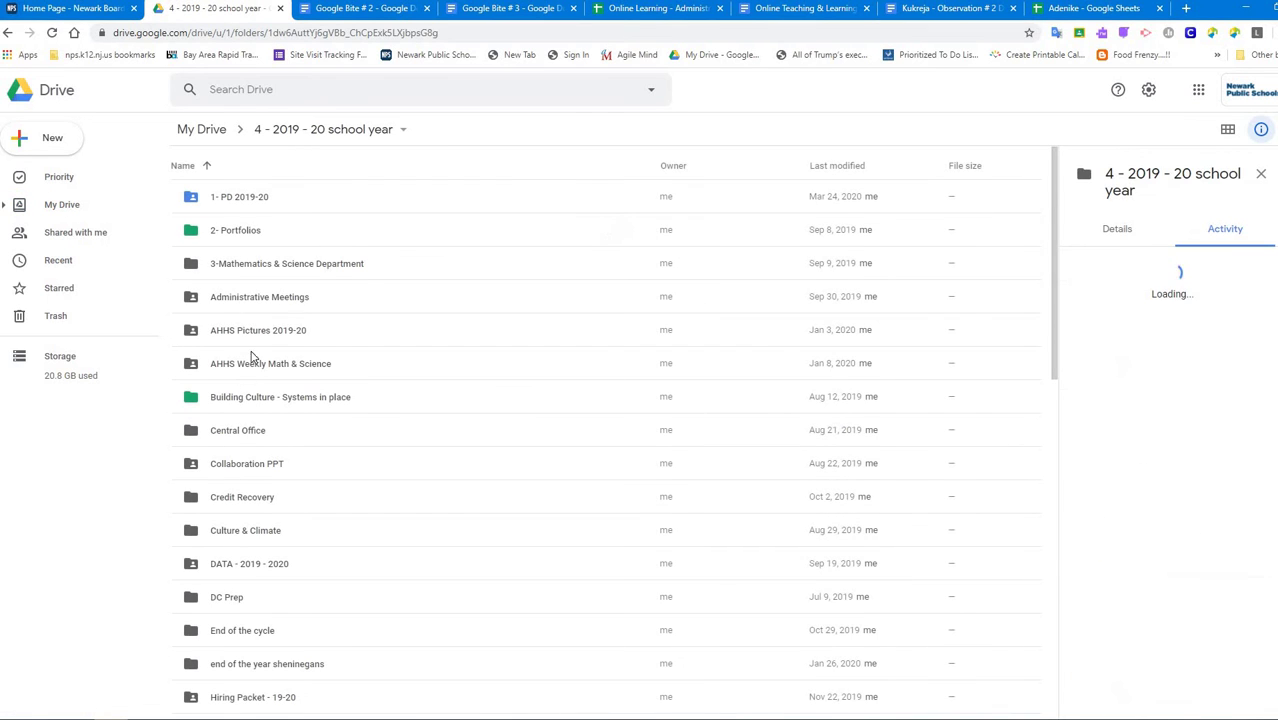
left_click(257, 197)
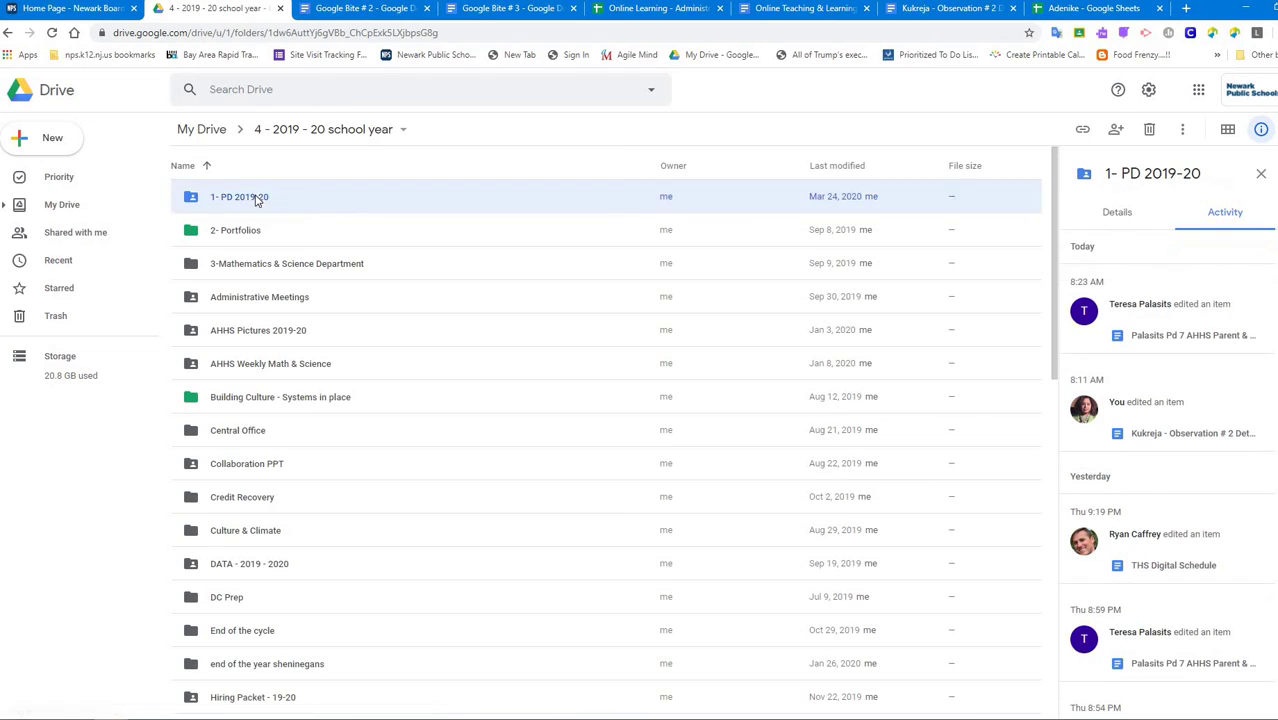
double_click(256, 198)
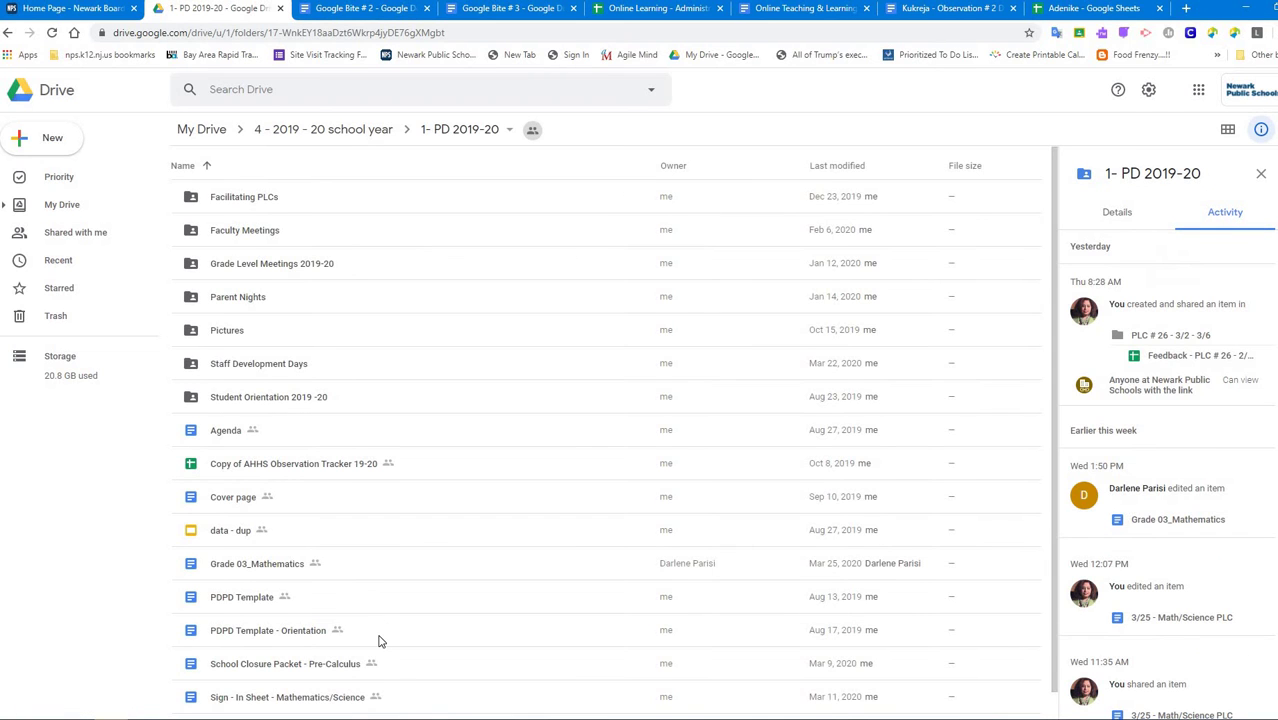
scroll(378, 641, "down", 1)
scroll(378, 641, "up", 1)
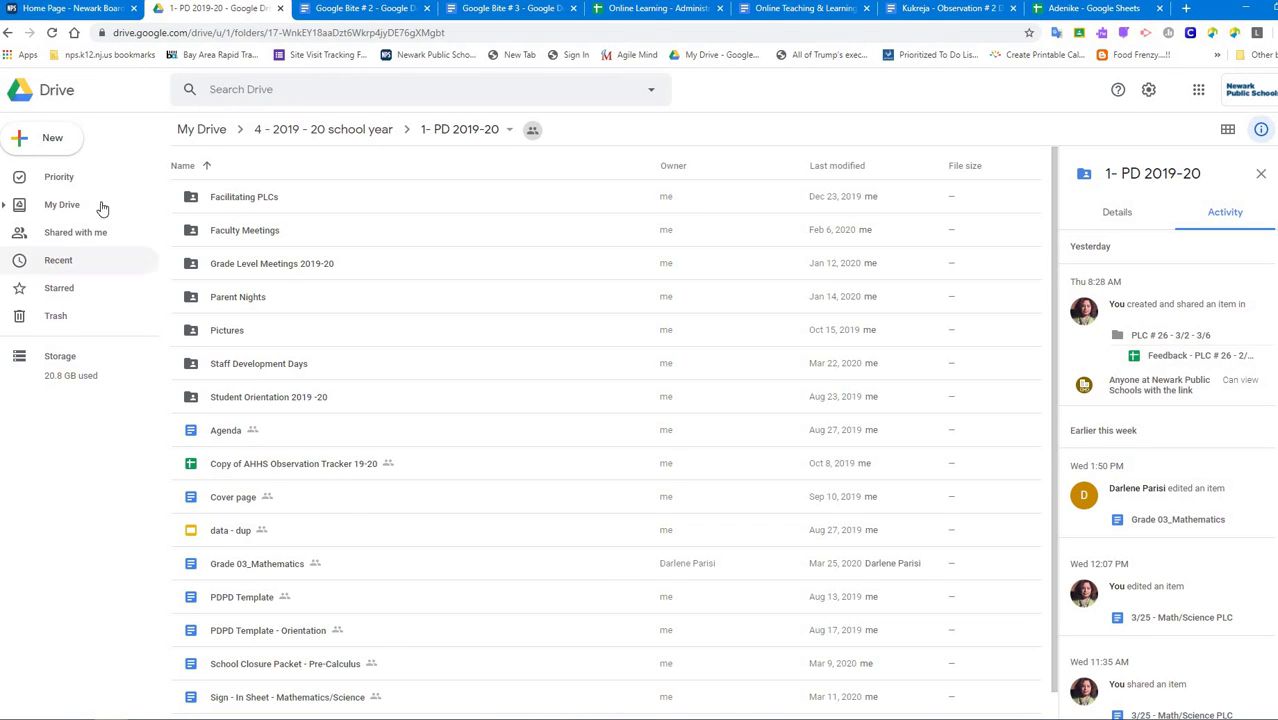
Create a new Google Doc in 1- PD 2019-20 and title it 'bite 4'.
left_click(33, 140)
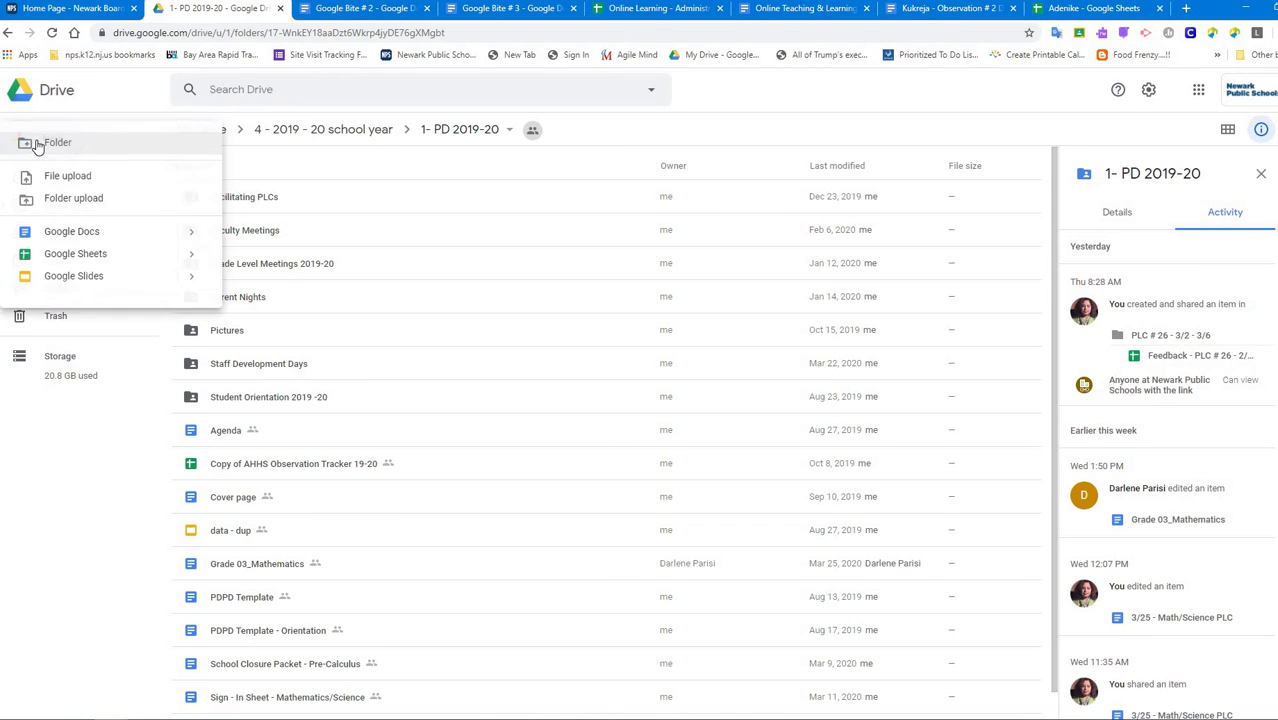
left_click(114, 235)
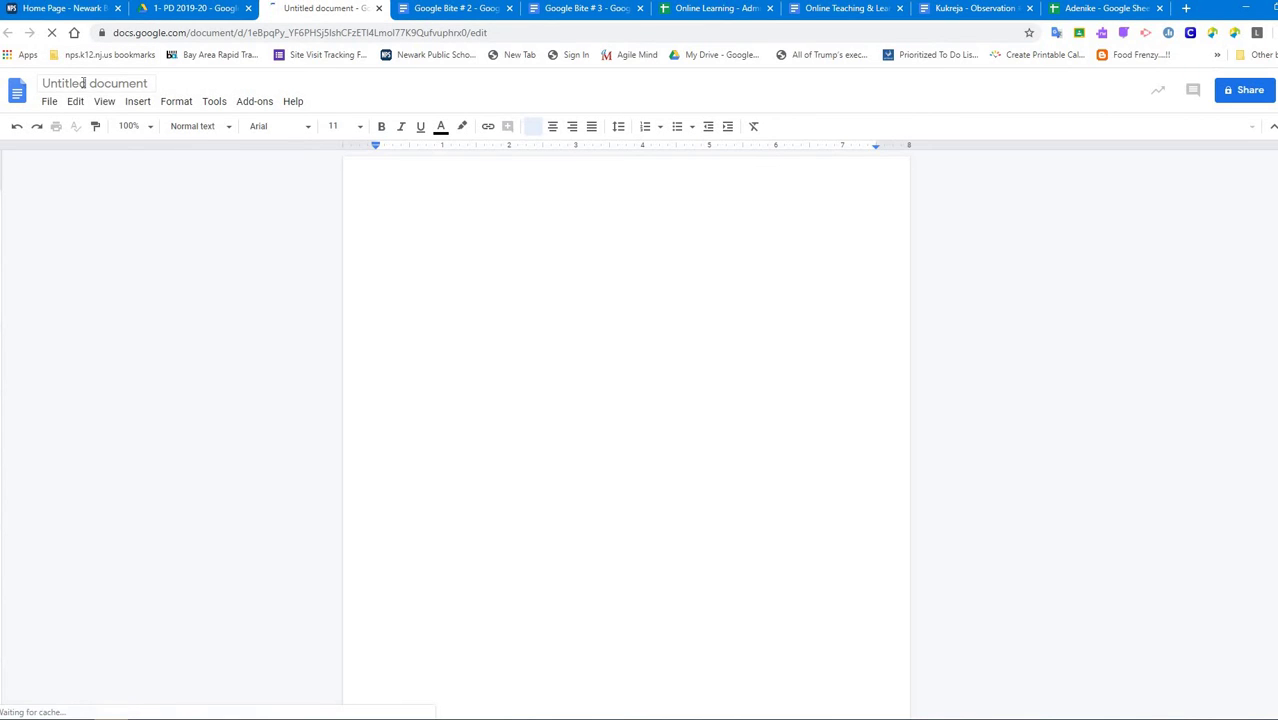
left_click(94, 83)
type("bi")
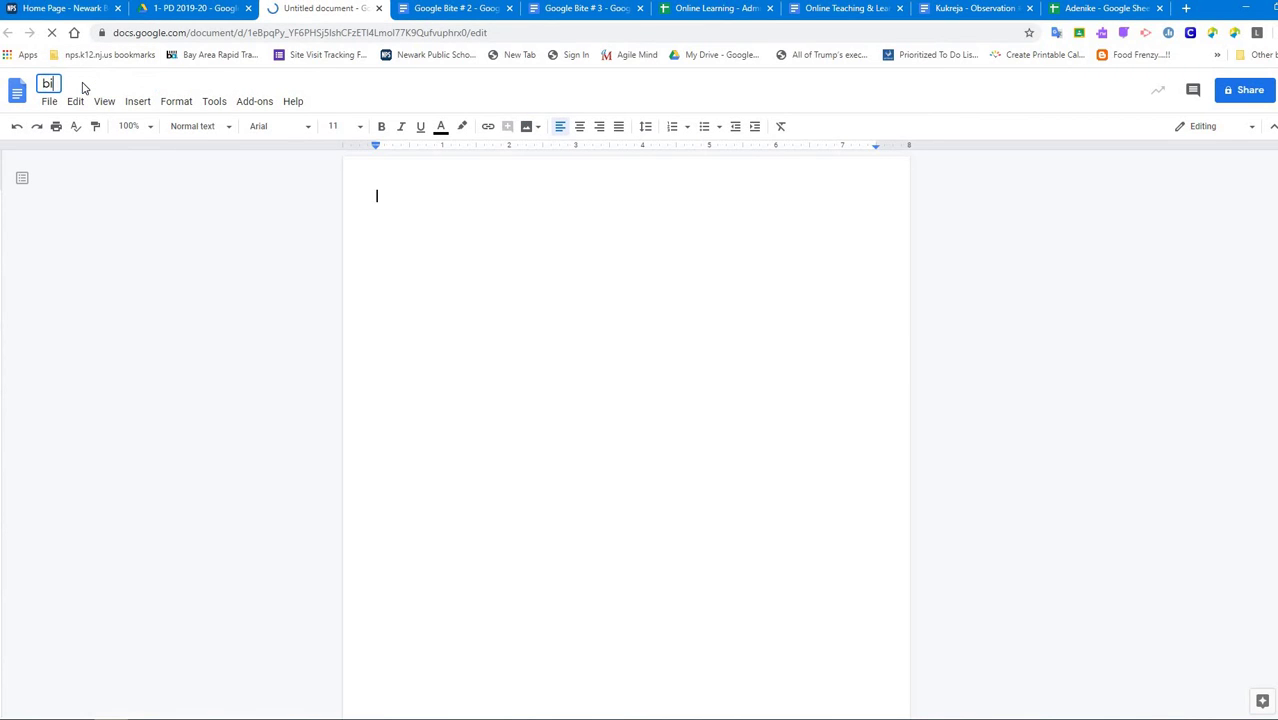
type("te 4")
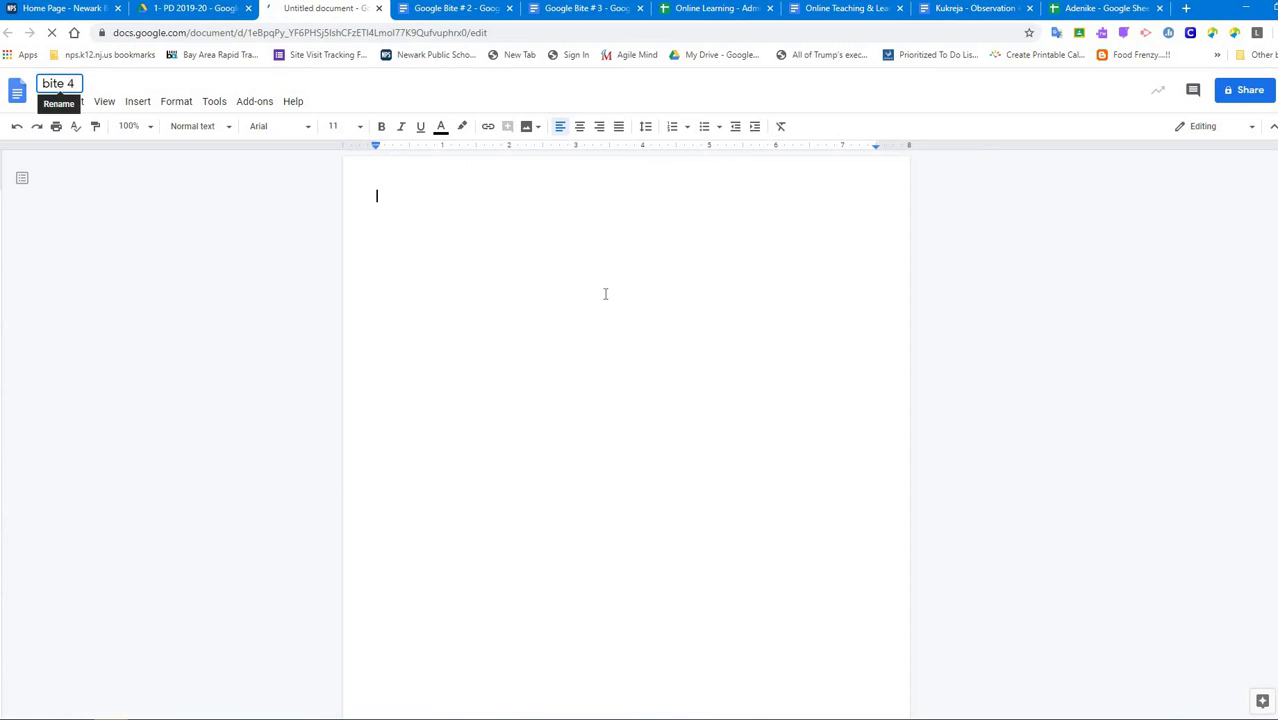
left_click(605, 291)
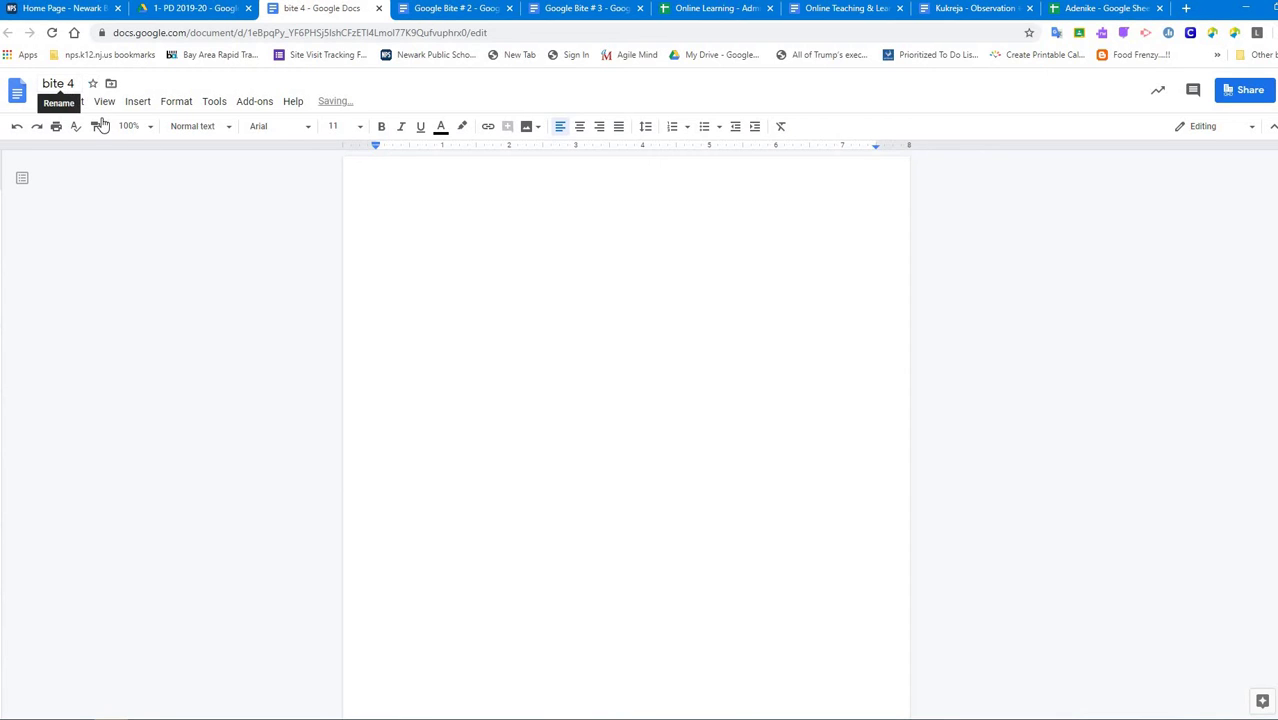
Copy bite 4, deleting the 'Copy of' prefix so the copy is named 'bite 5'.
left_click(48, 102)
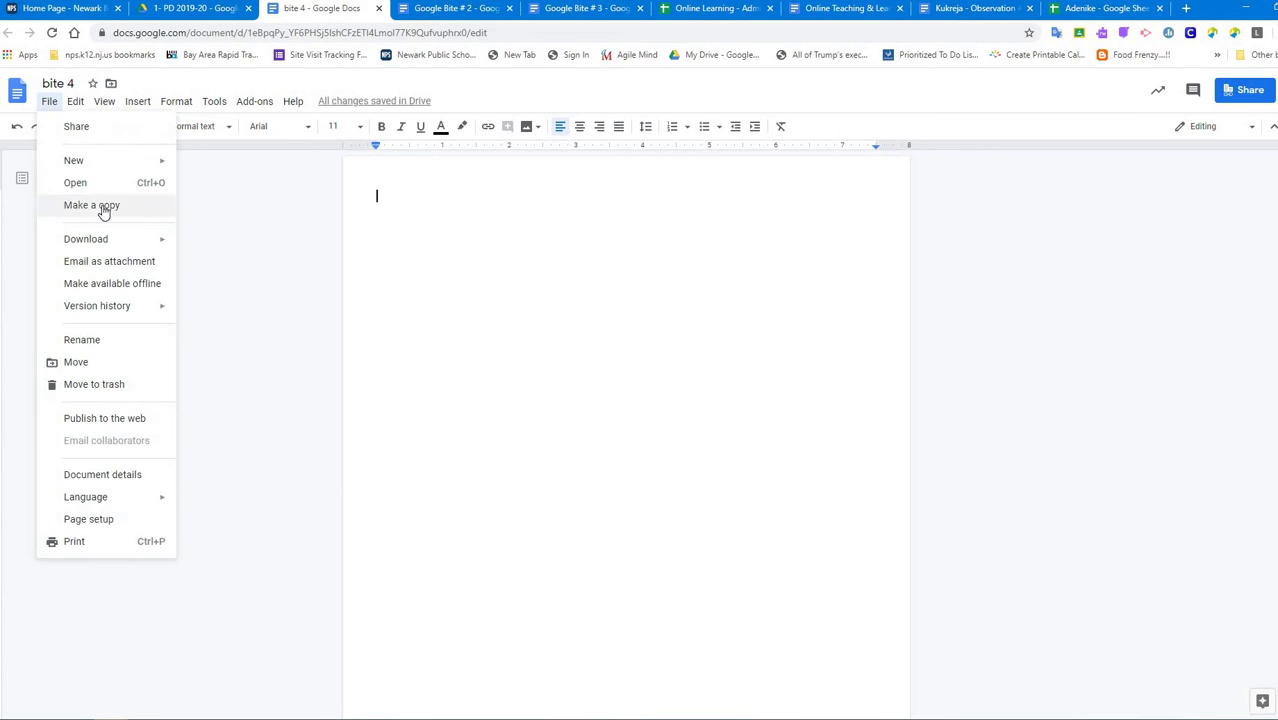
left_click(105, 205)
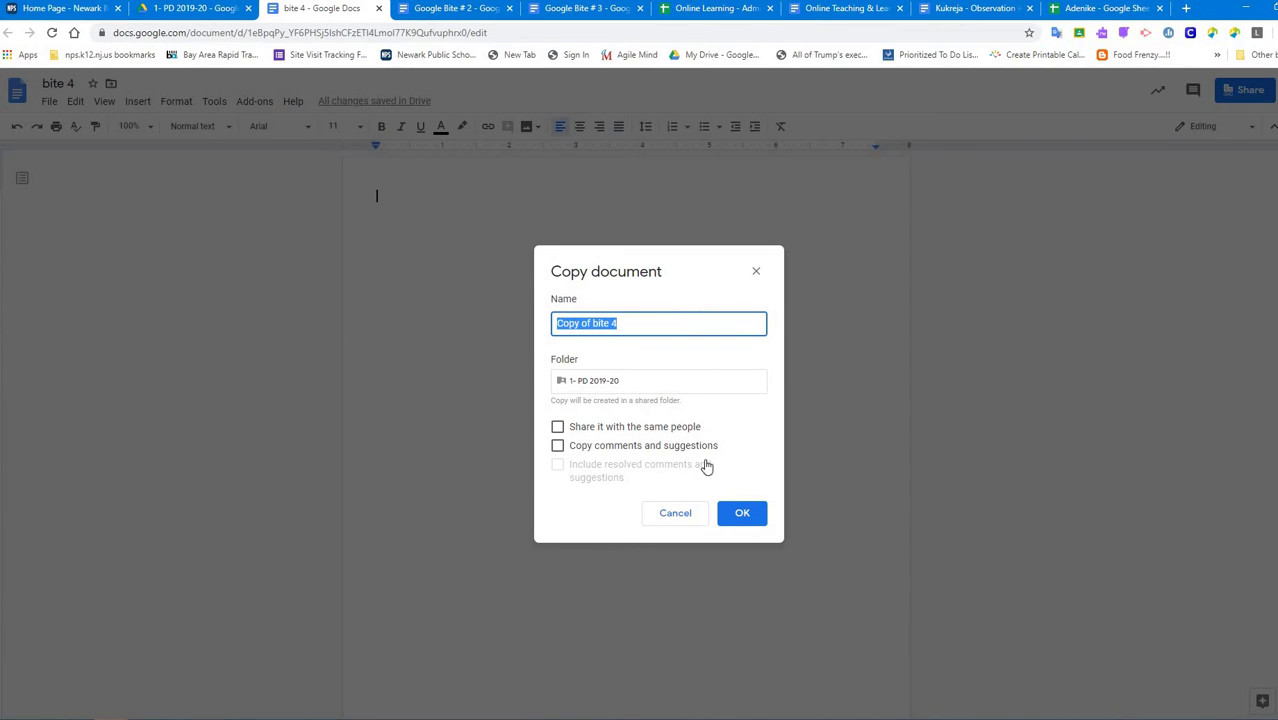
left_click(587, 323)
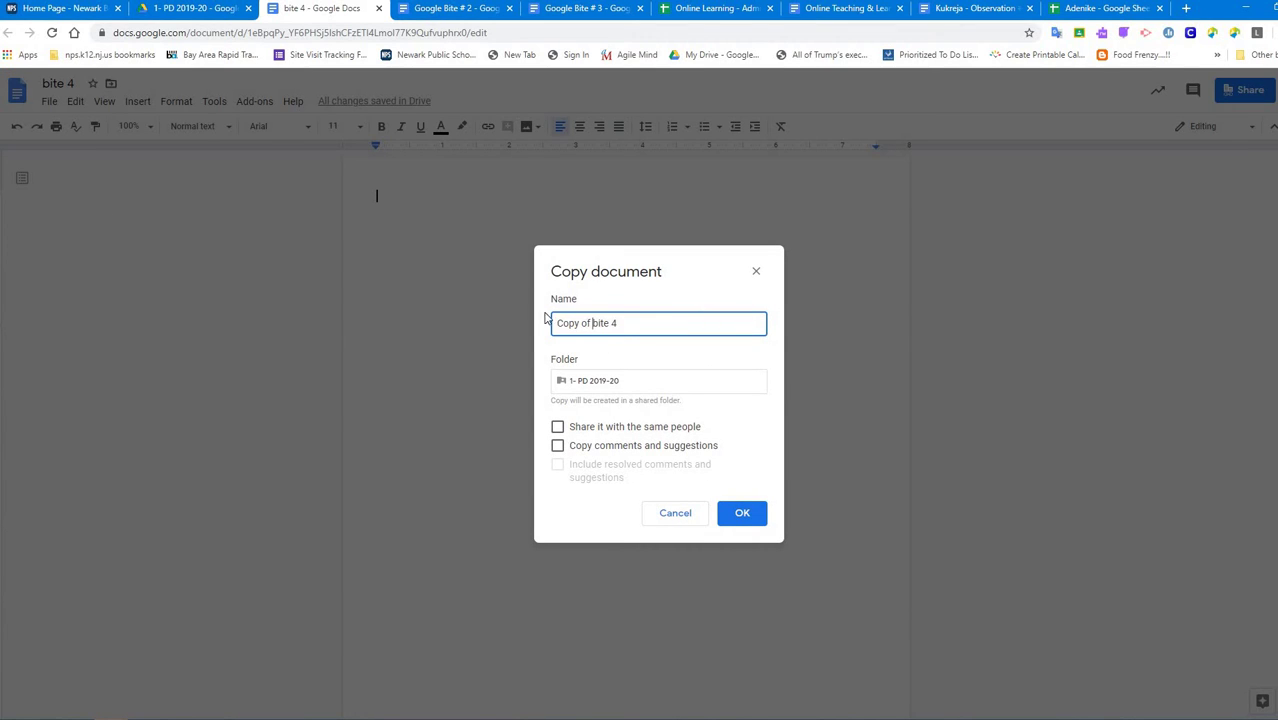
left_click(550, 323, "shift")
key("BackSpace")
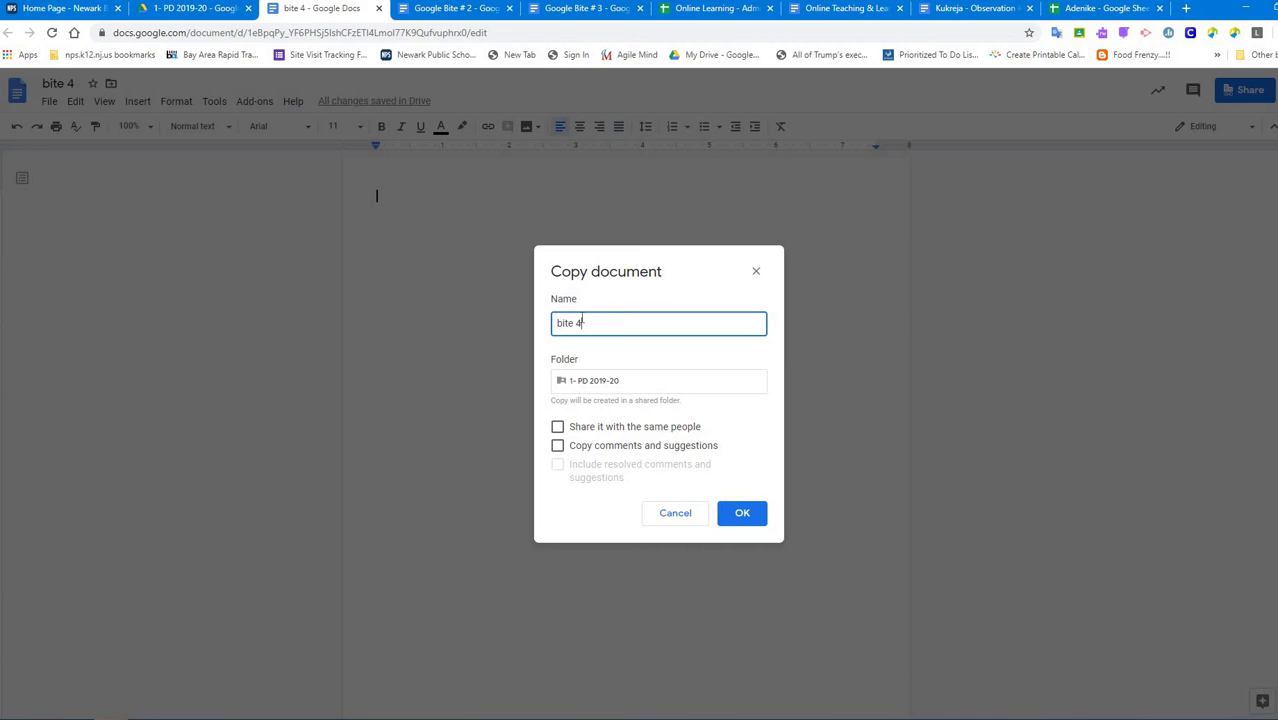
type("5")
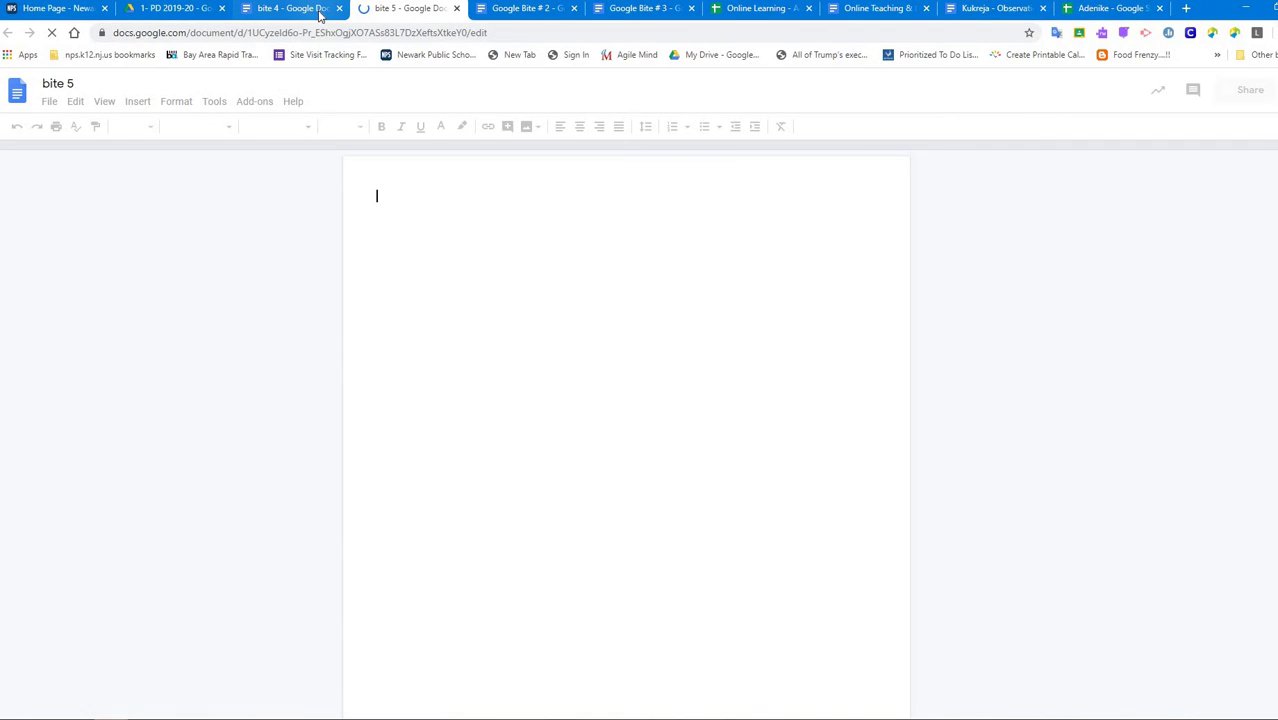
Return to the 1- PD 2019-20 Drive tab and reload so bite 4 and bite 5 appear.
left_click(160, 10)
scroll(285, 545, "down", 1)
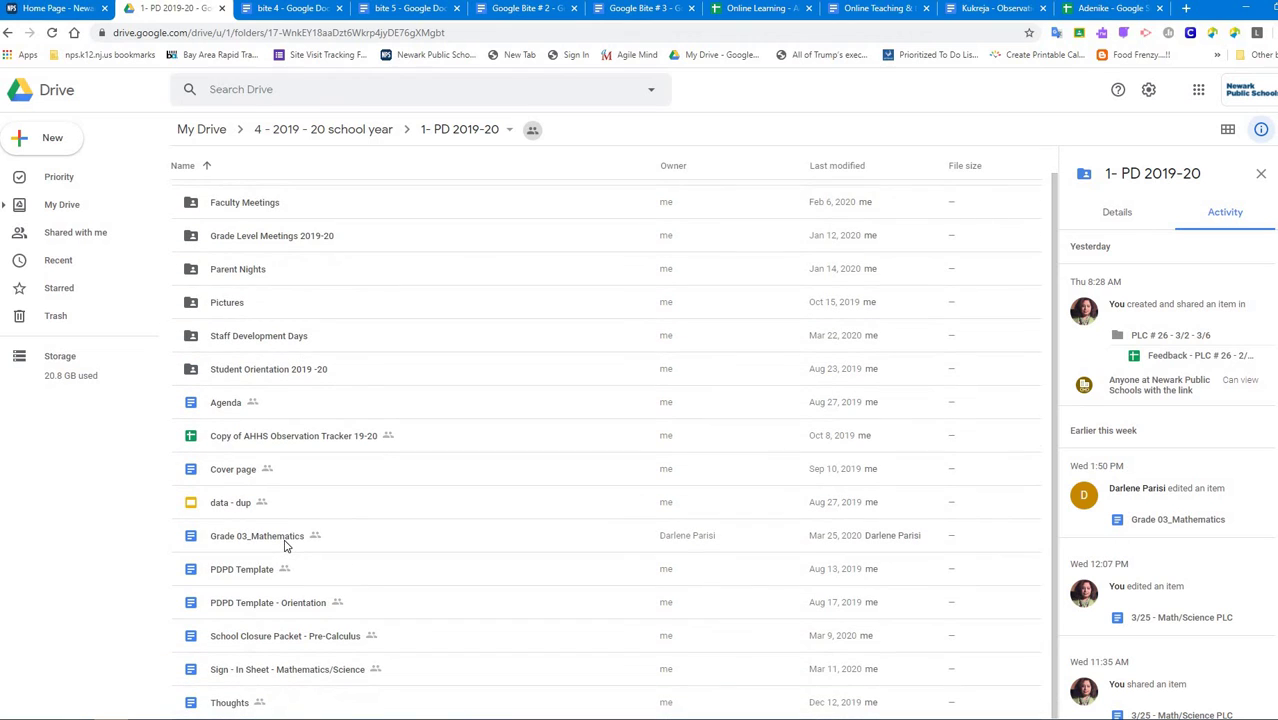
left_click(52, 32)
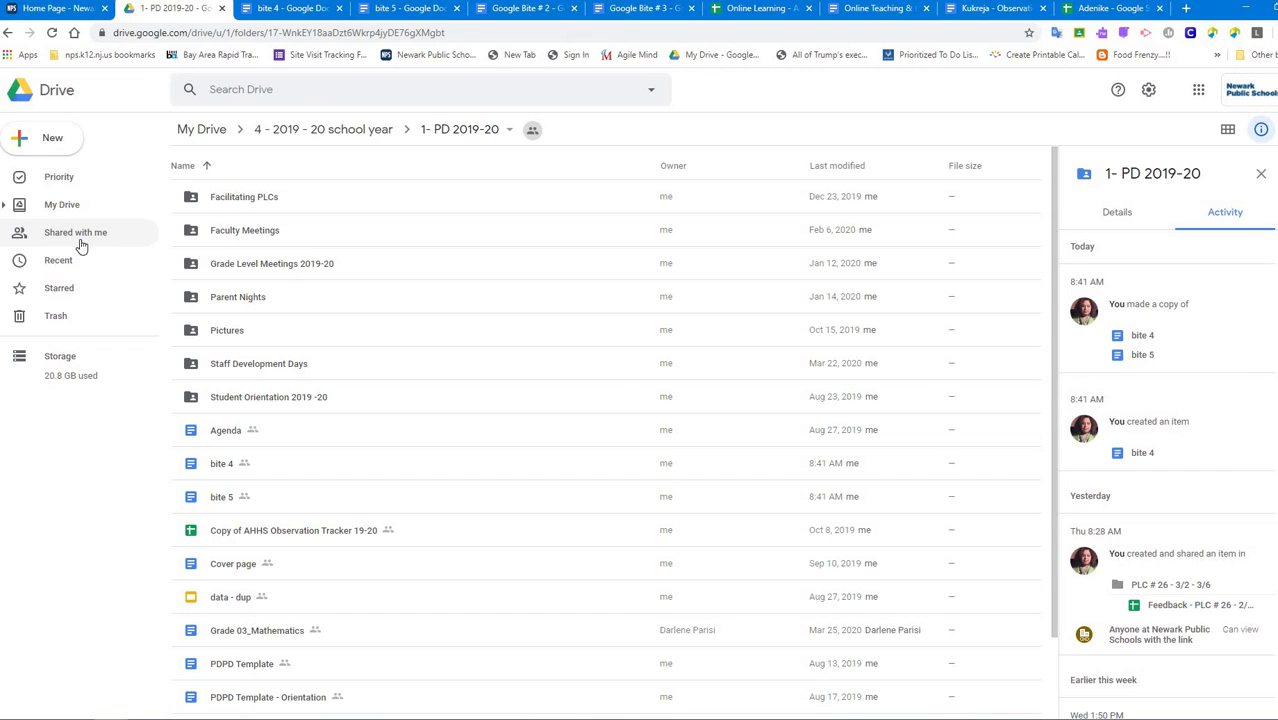
Browse Shared with me and open the Forensic Science Emergency packet document.
left_click(84, 236)
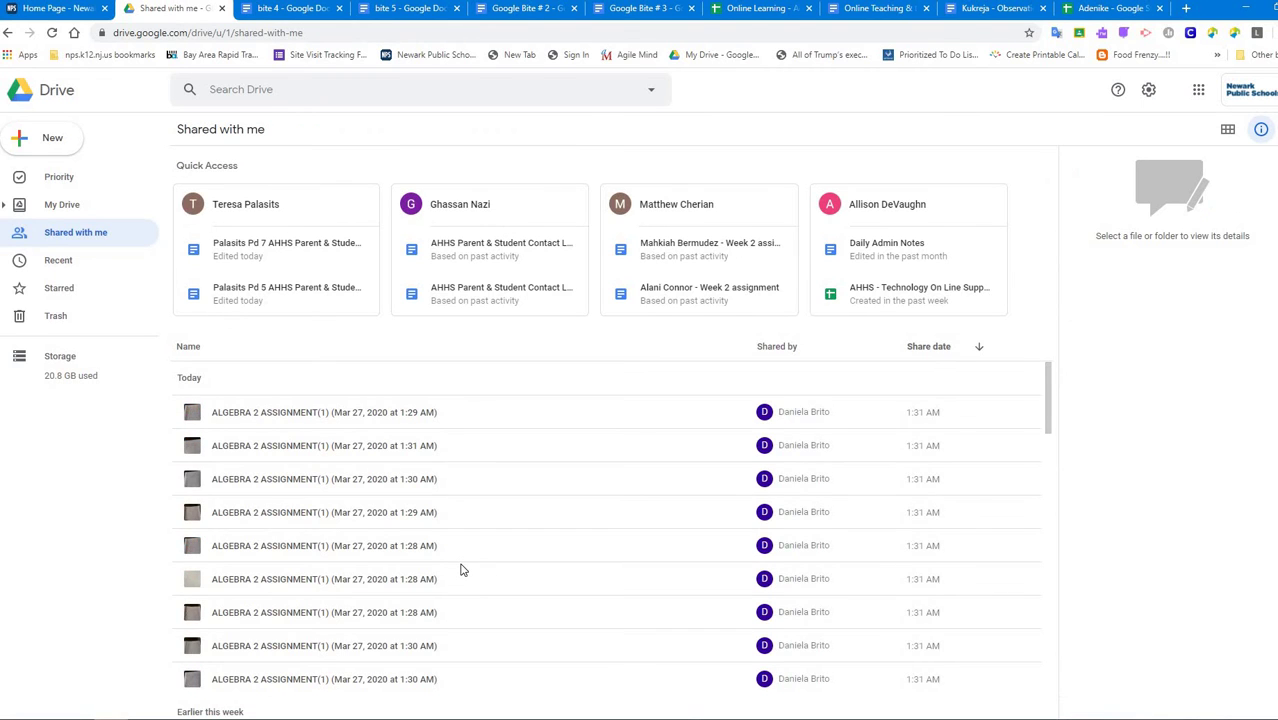
scroll(461, 569, "down", 15)
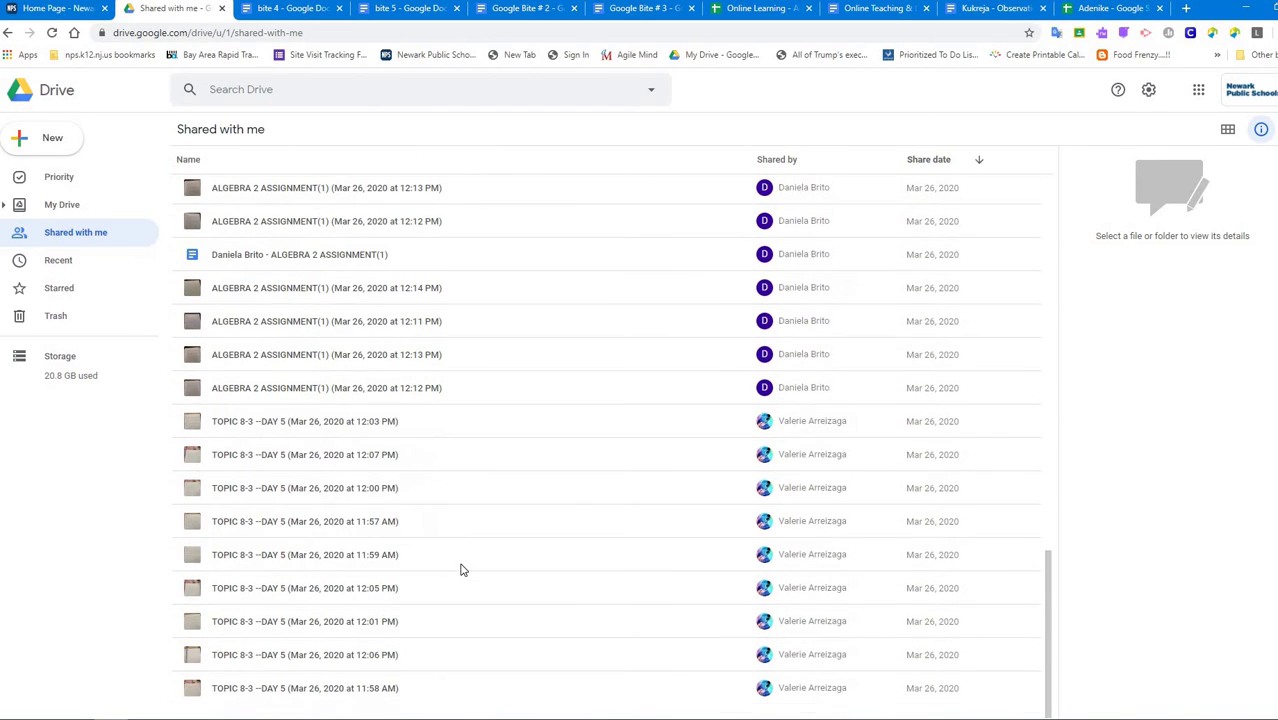
scroll(461, 569, "up", 10)
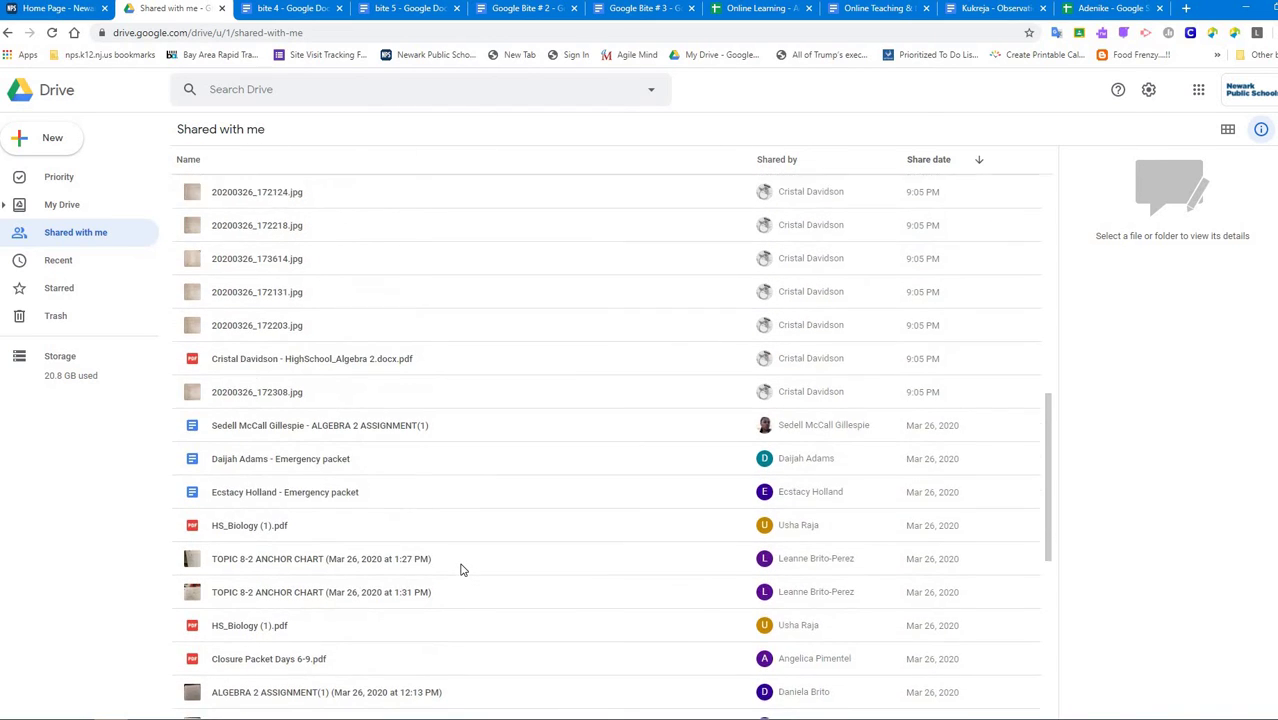
scroll(461, 569, "up", 6)
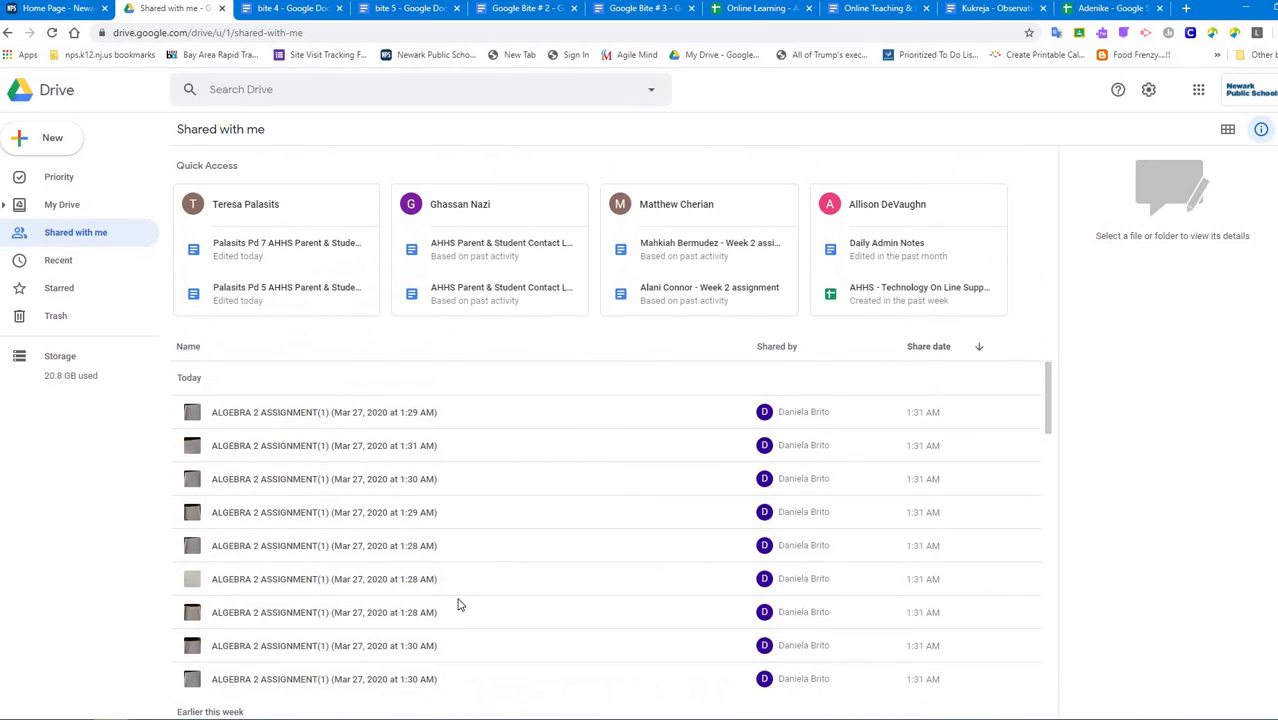
scroll(443, 598, "down", 5)
scroll(443, 598, "down", 5)
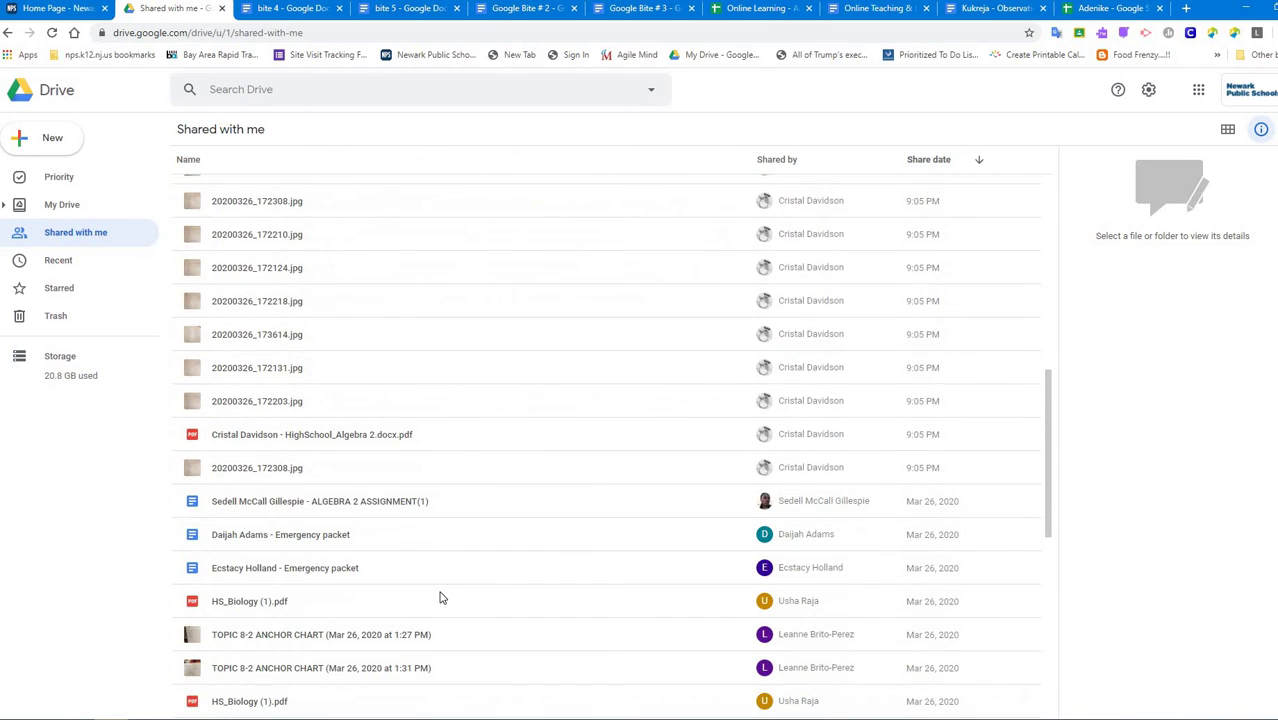
scroll(443, 598, "down", 5)
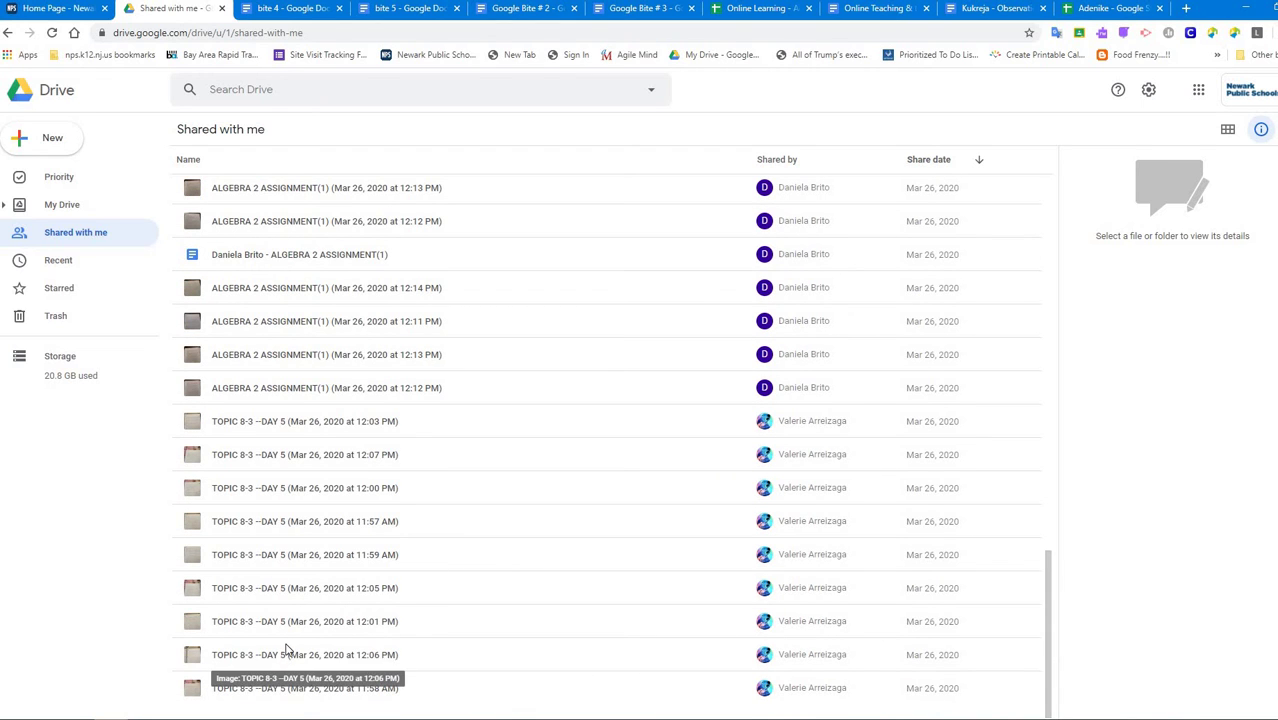
scroll(285, 650, "up", 2)
scroll(285, 650, "up", 1)
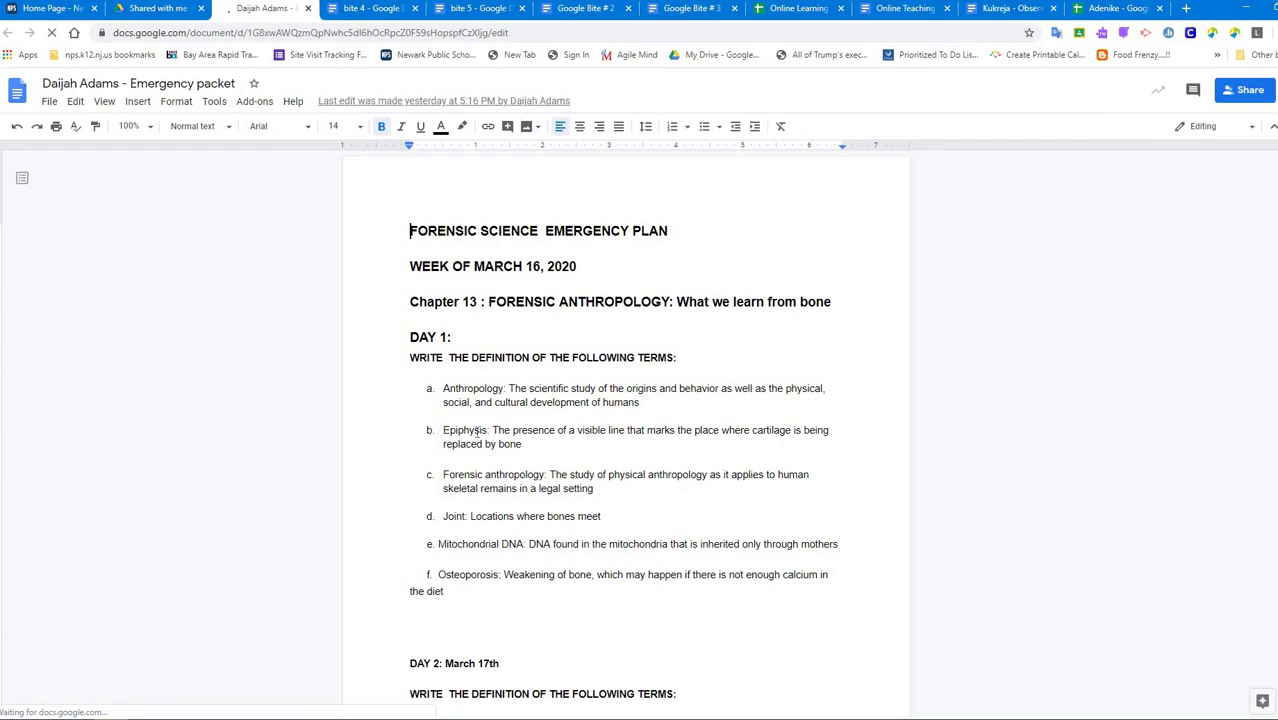
Start a copy of the Emergency packet document and name it 'bite 6'.
left_click(49, 103)
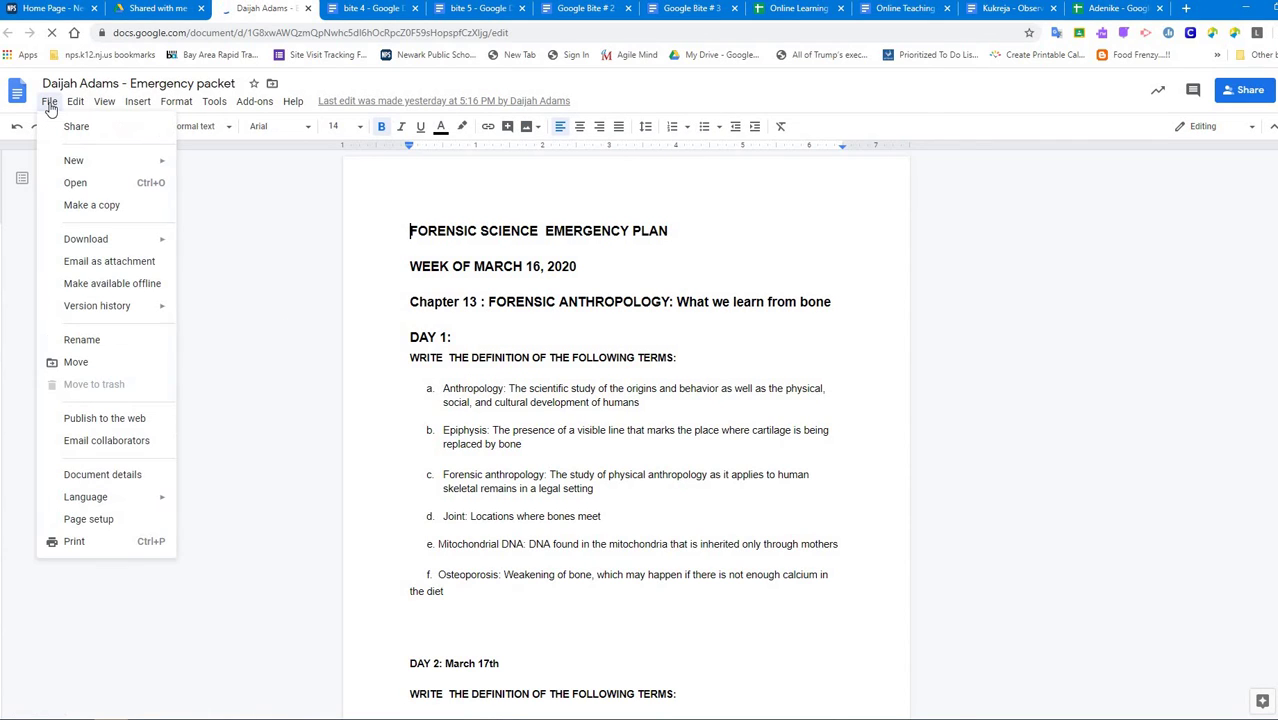
left_click(129, 210)
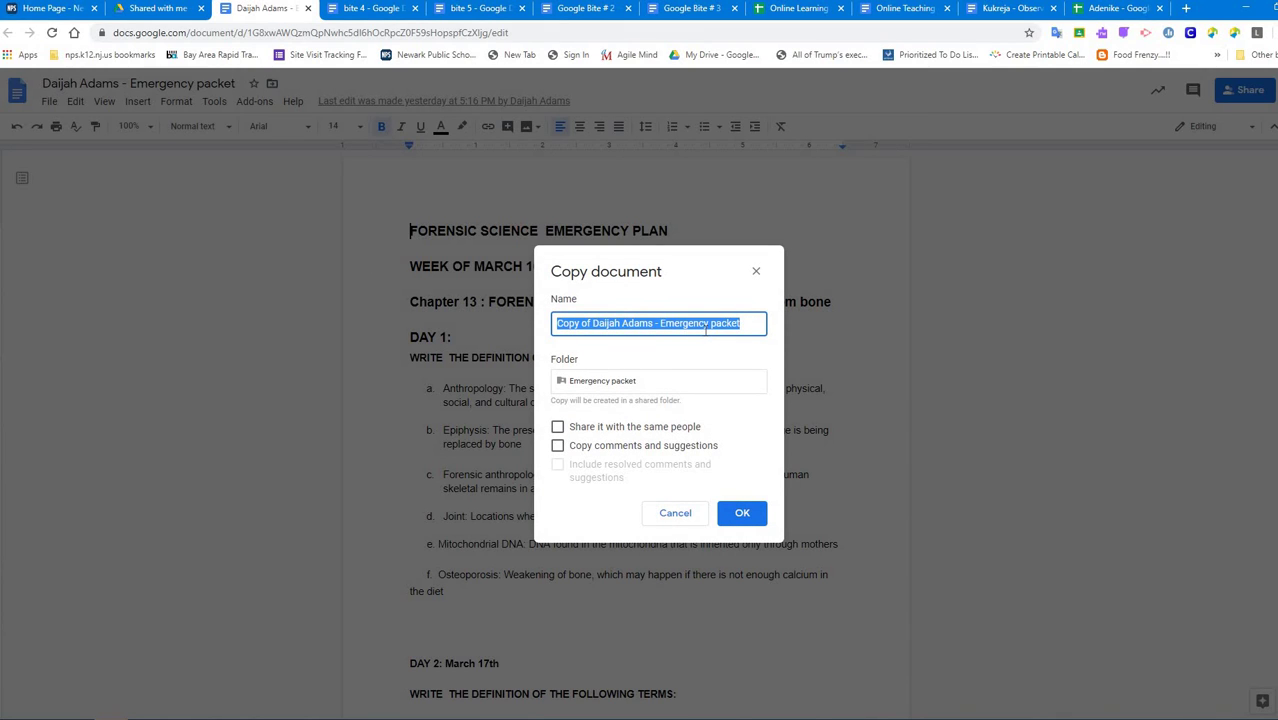
type("bite 6")
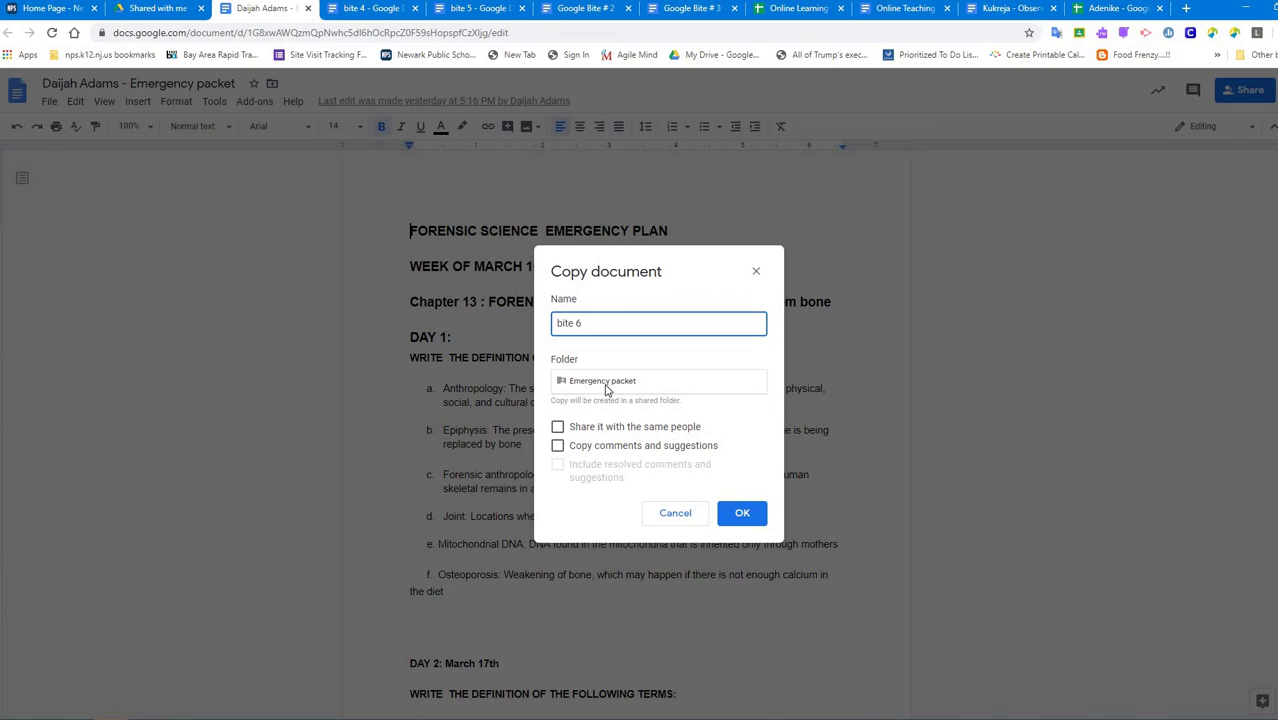
Set the bite 6 copy's destination to My Drive > 4 - 2019 - 20 school year > 1- PD 2019-20 > Facilitating PLCs.
left_click(605, 385)
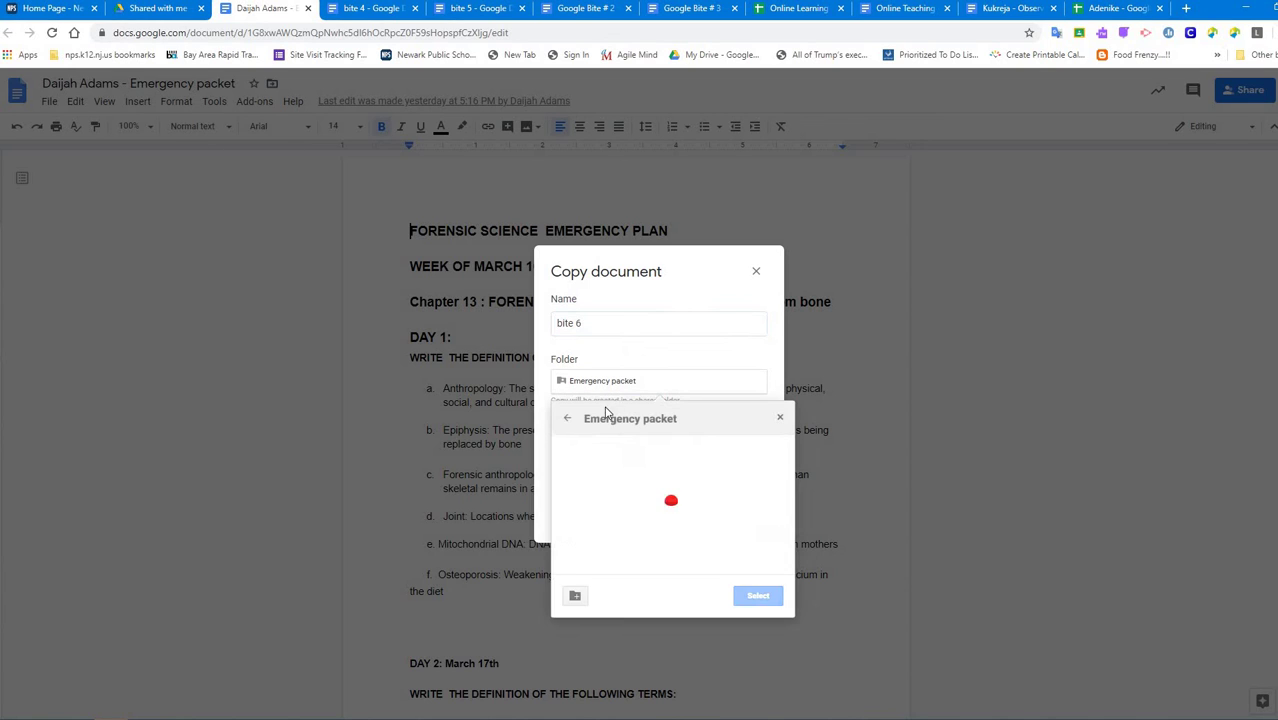
left_click(567, 420)
left_click(567, 420)
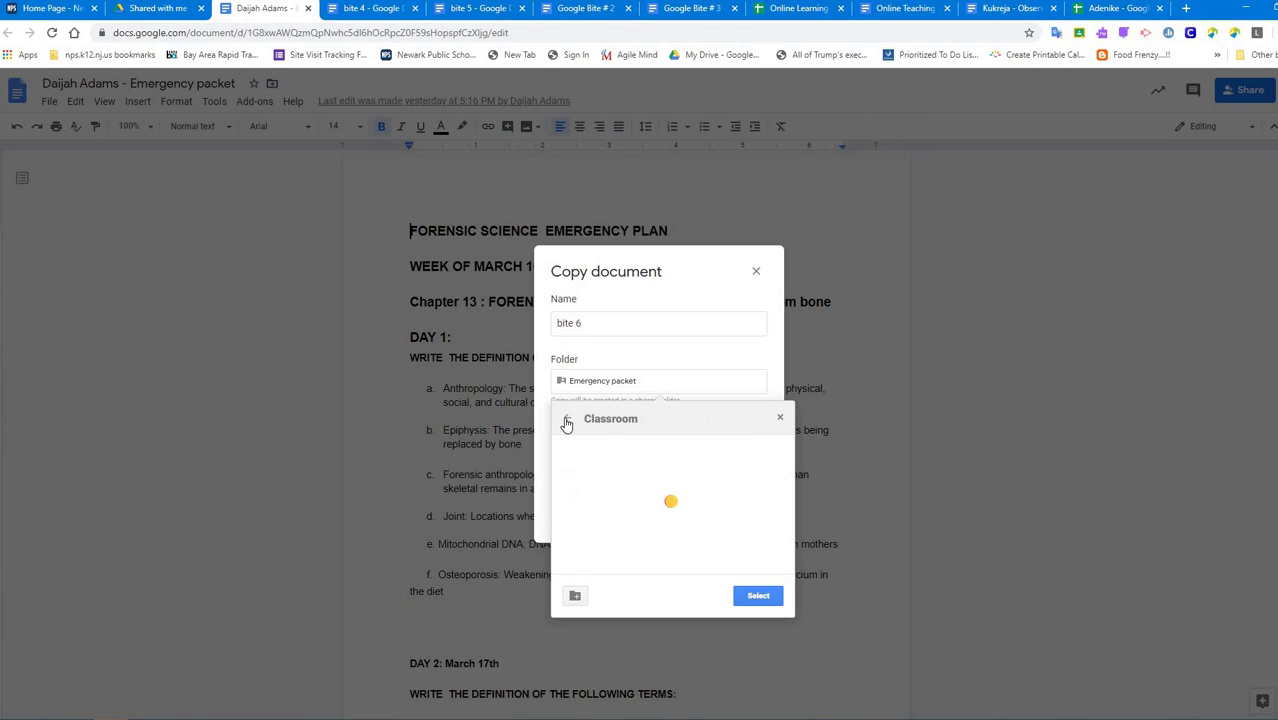
left_click(567, 420)
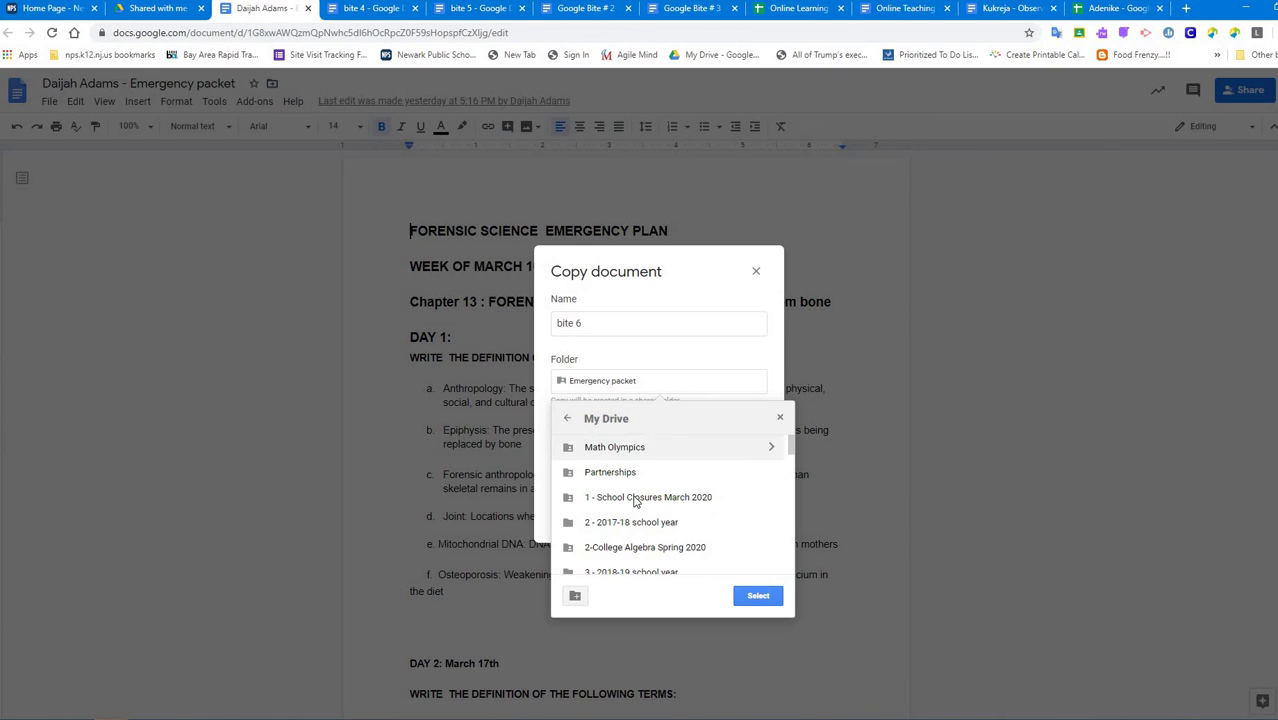
scroll(640, 541, "down", 2)
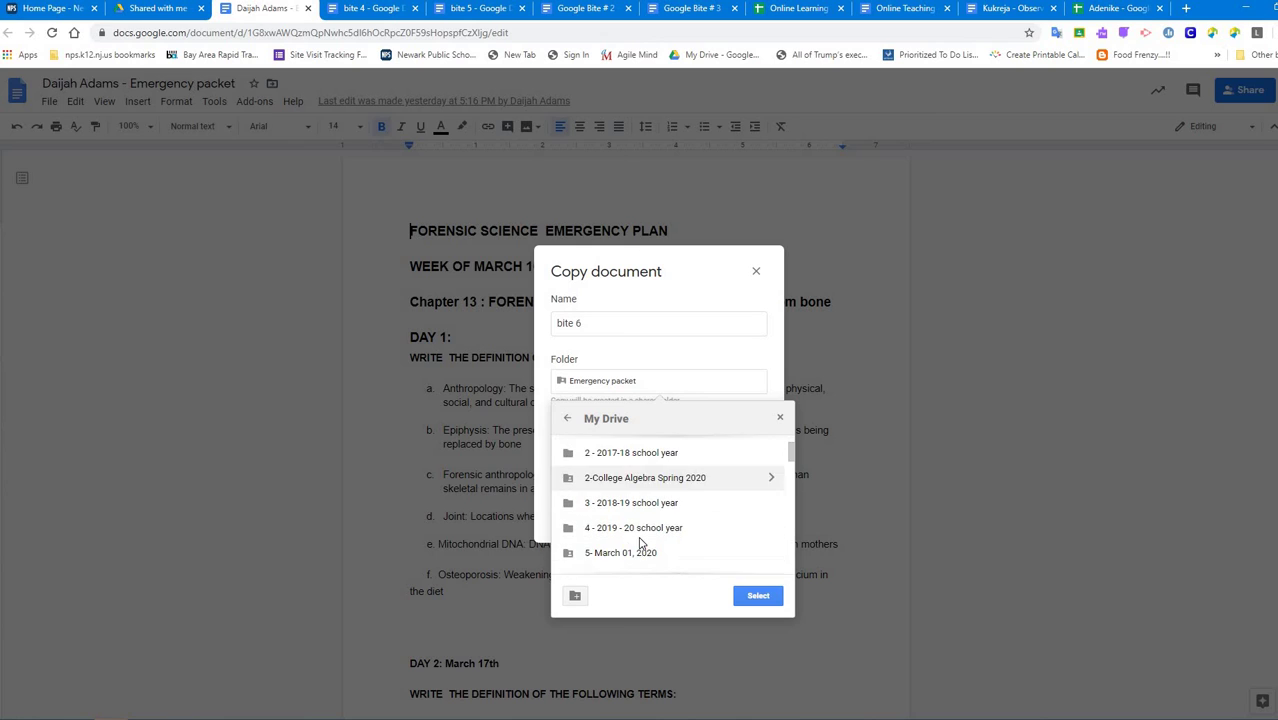
double_click(642, 537)
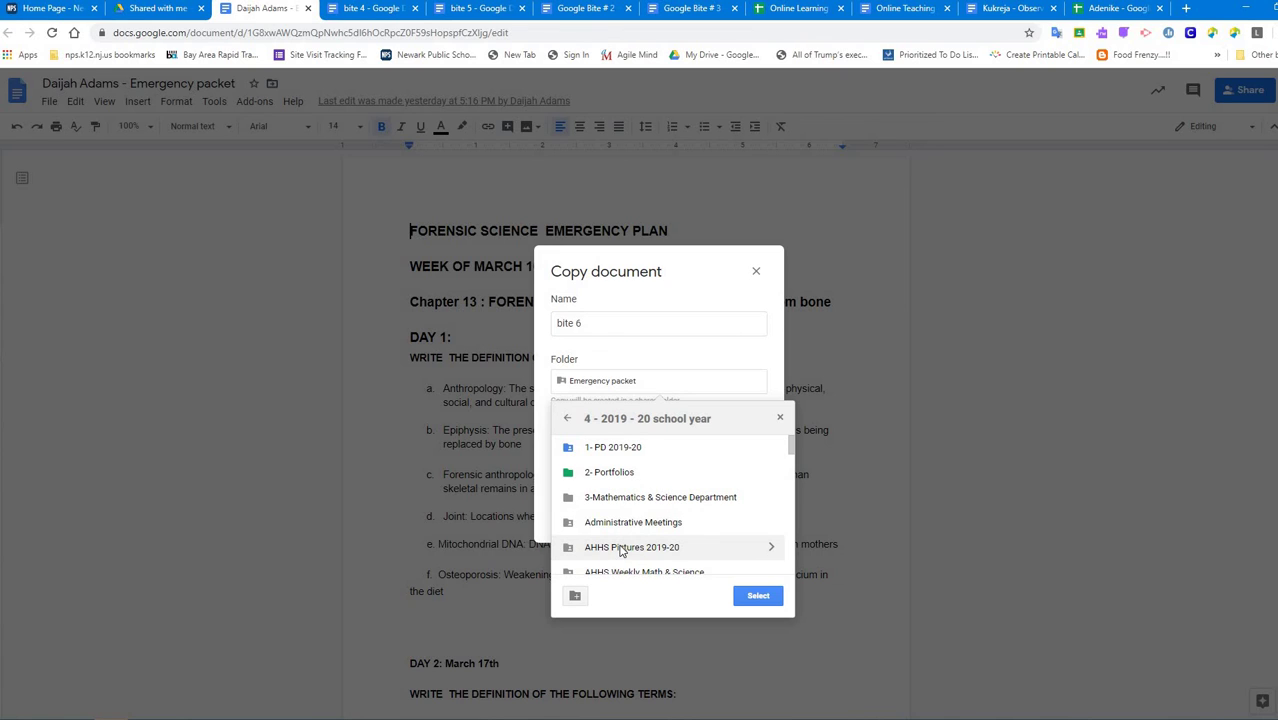
double_click(630, 449)
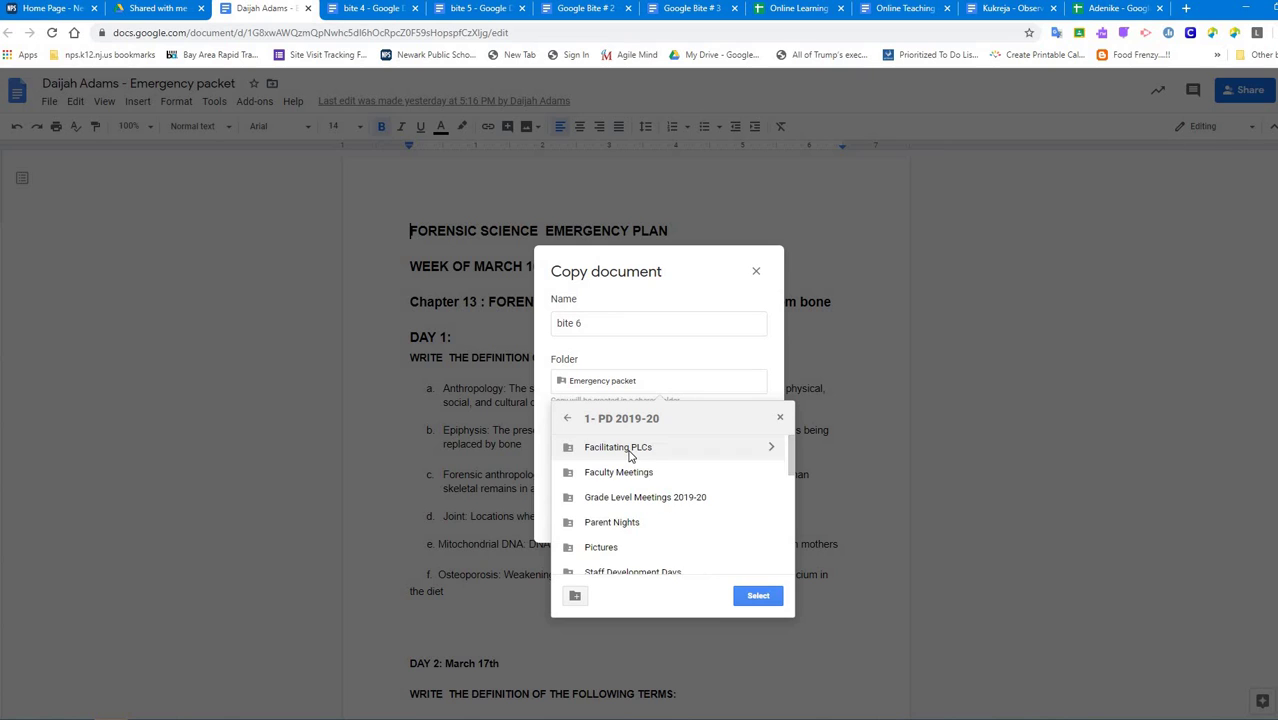
double_click(630, 452)
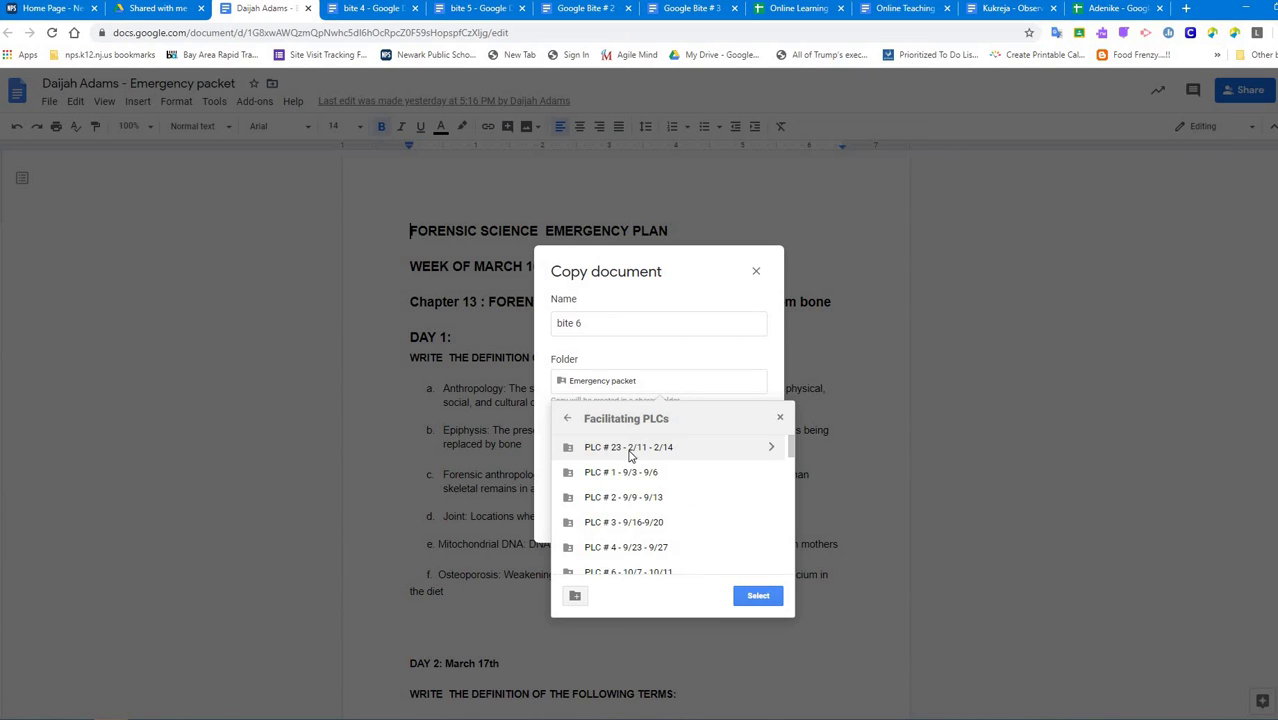
left_click(755, 600)
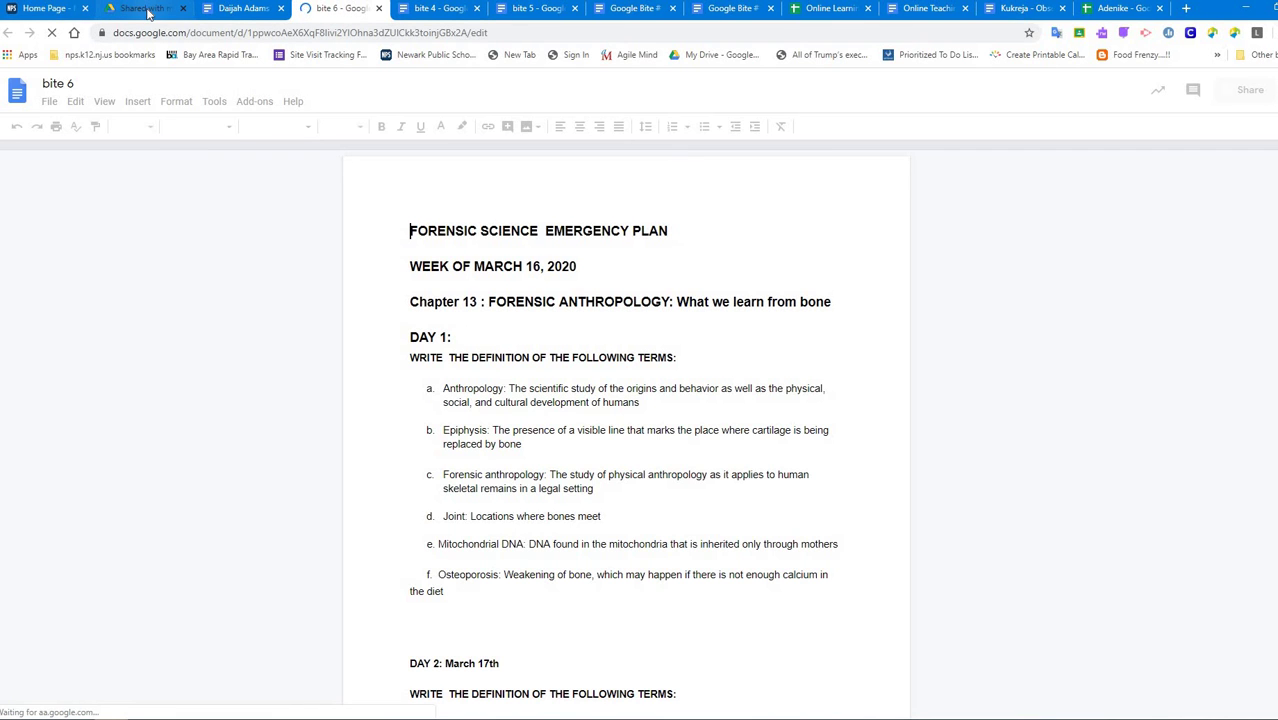
In Drive, browse My Drive > 4 - 2019 - 20 school year > 1- PD 2019-20 and refresh the listing.
left_click(147, 10)
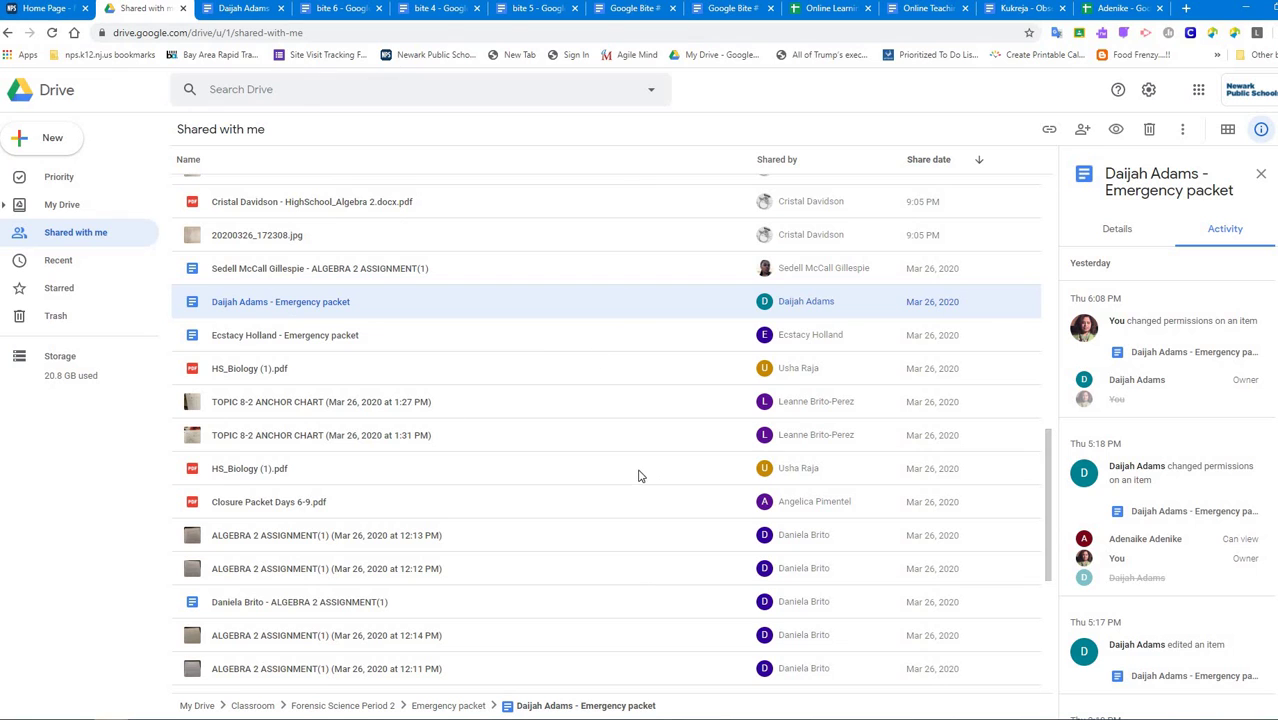
left_click(62, 210)
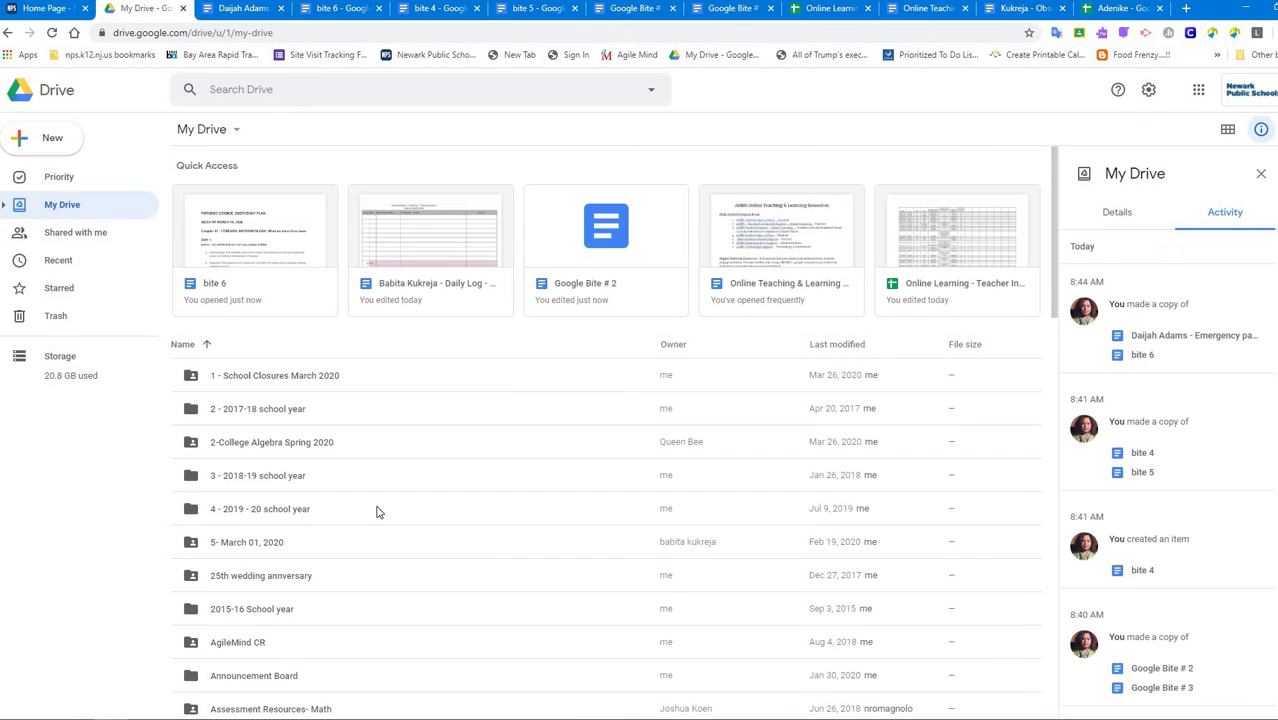
double_click(308, 515)
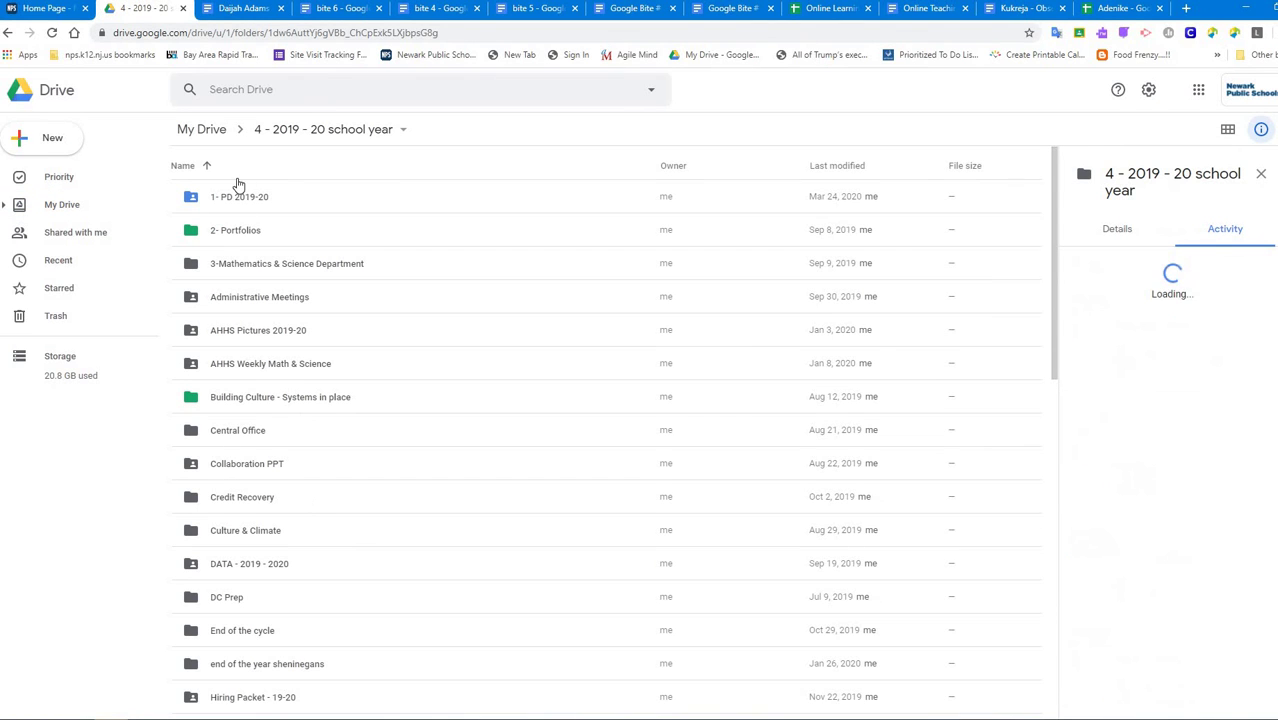
double_click(241, 199)
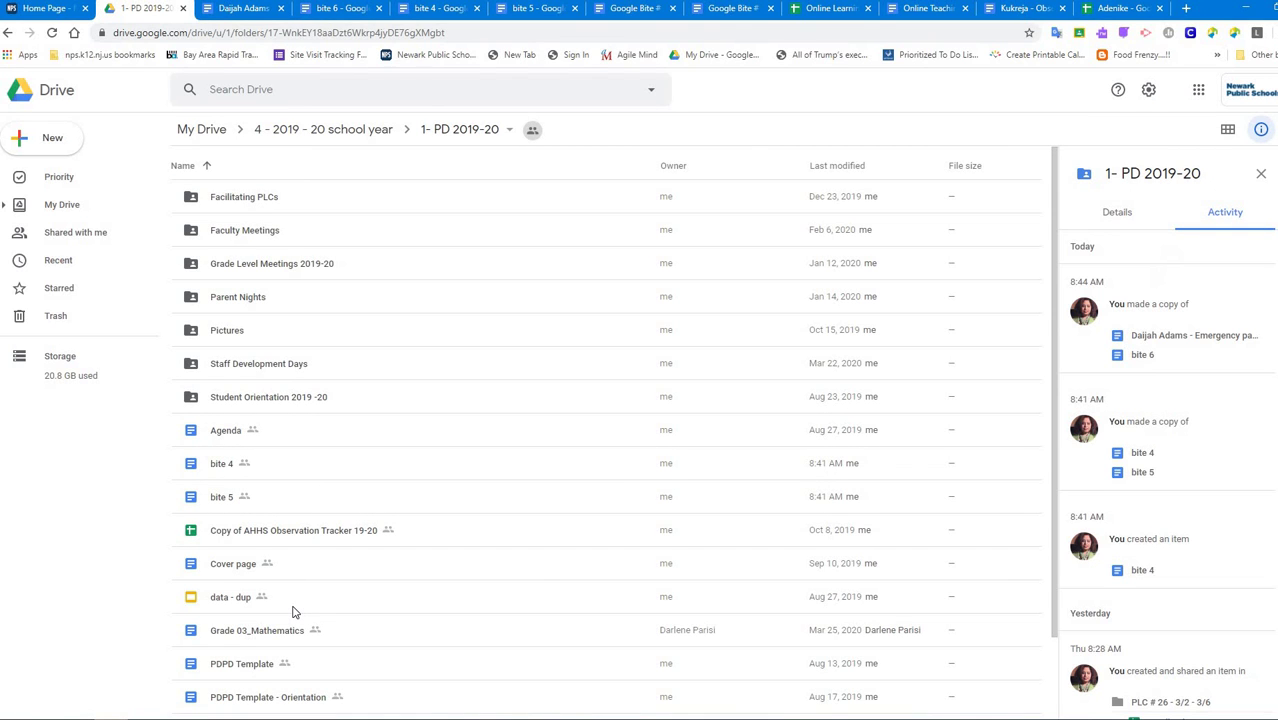
scroll(295, 610, "down", 1)
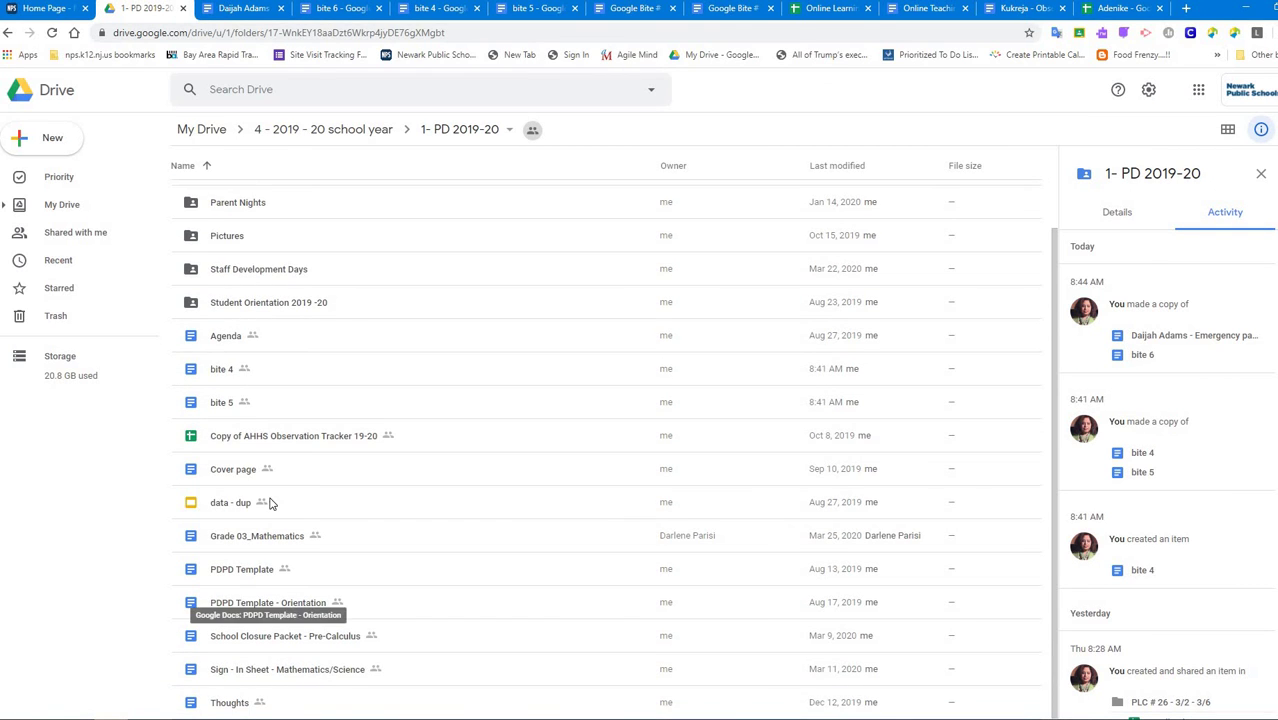
left_click(53, 33)
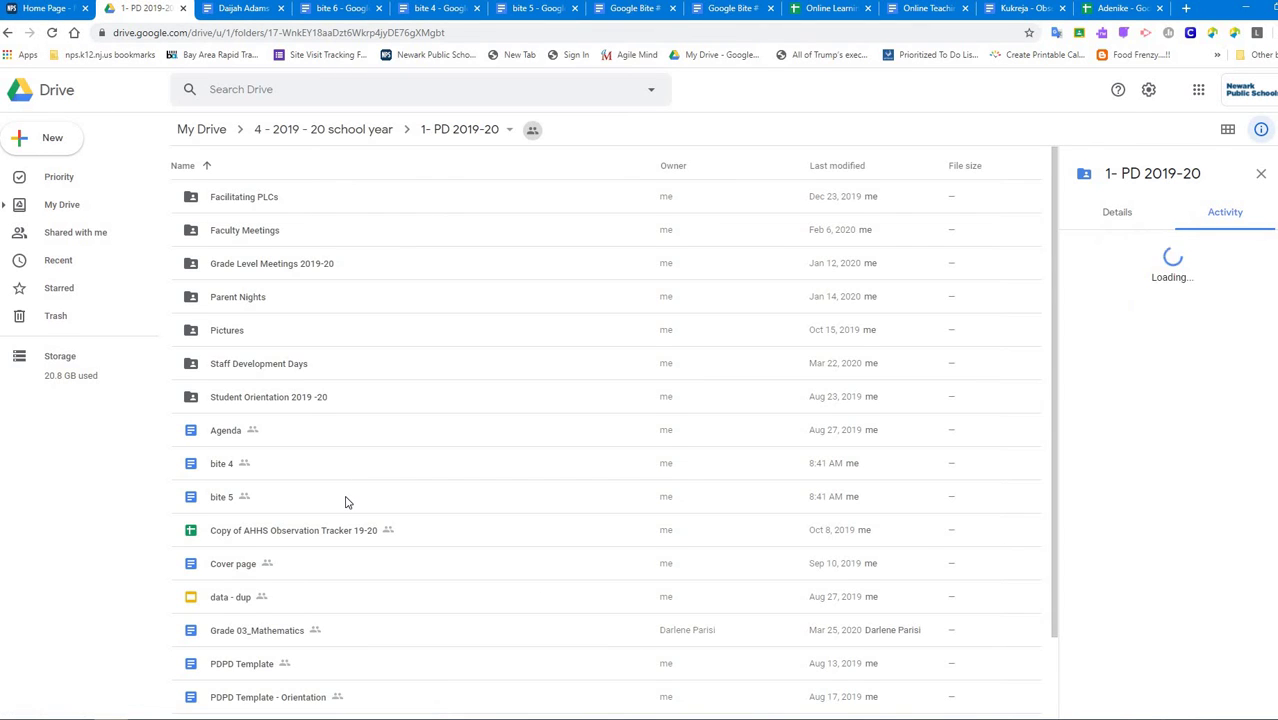
scroll(346, 502, "down", 1)
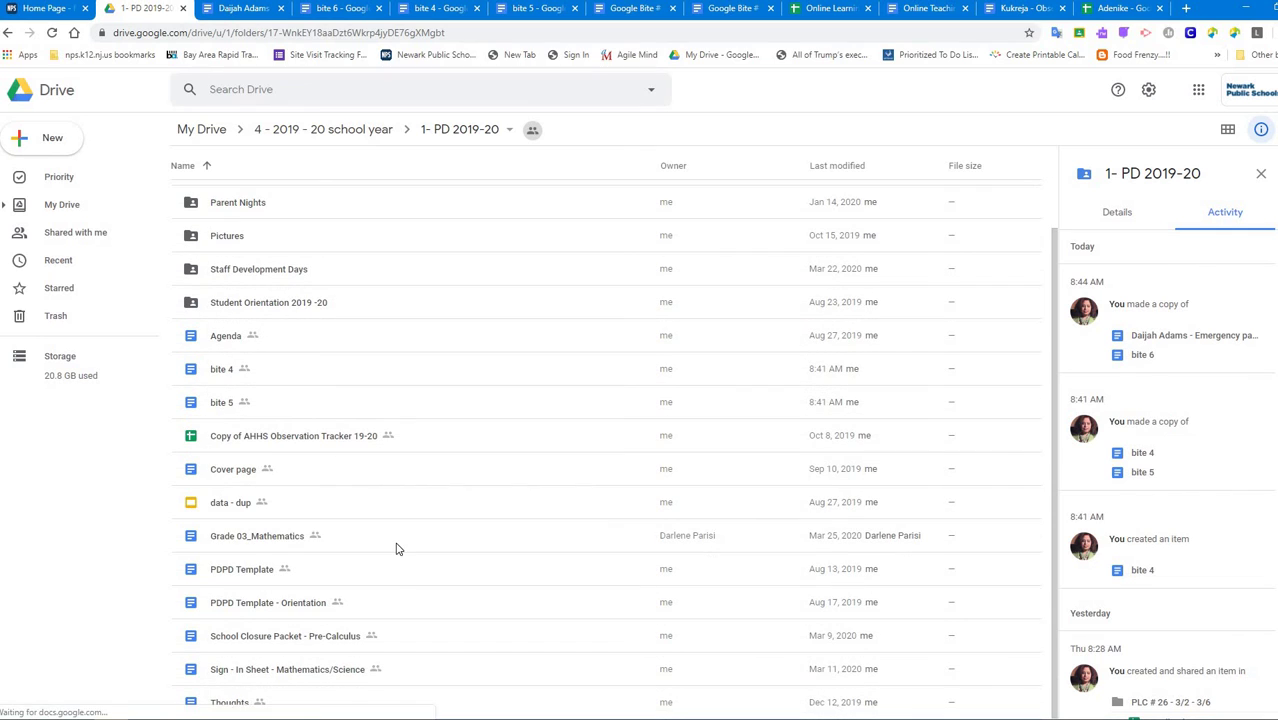
scroll(398, 575, "up", 2)
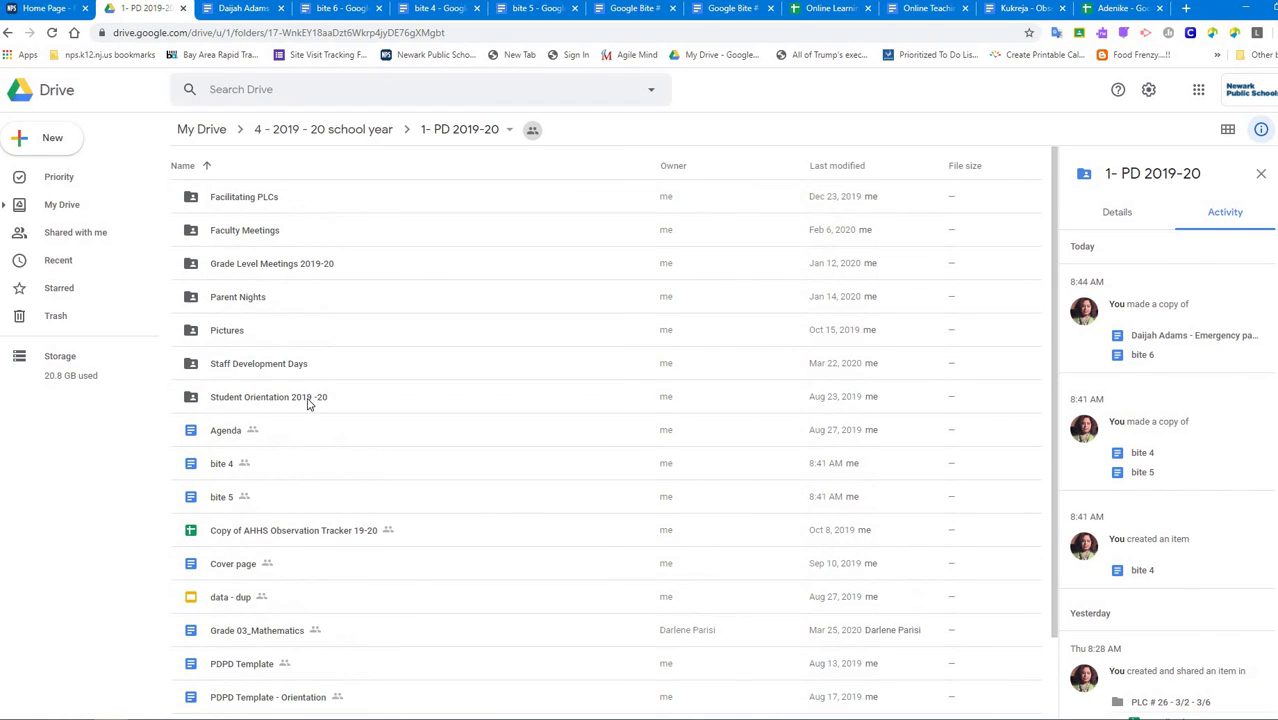
Open the Facilitating PLCs folder and scroll down to the bite 6 document.
double_click(260, 209)
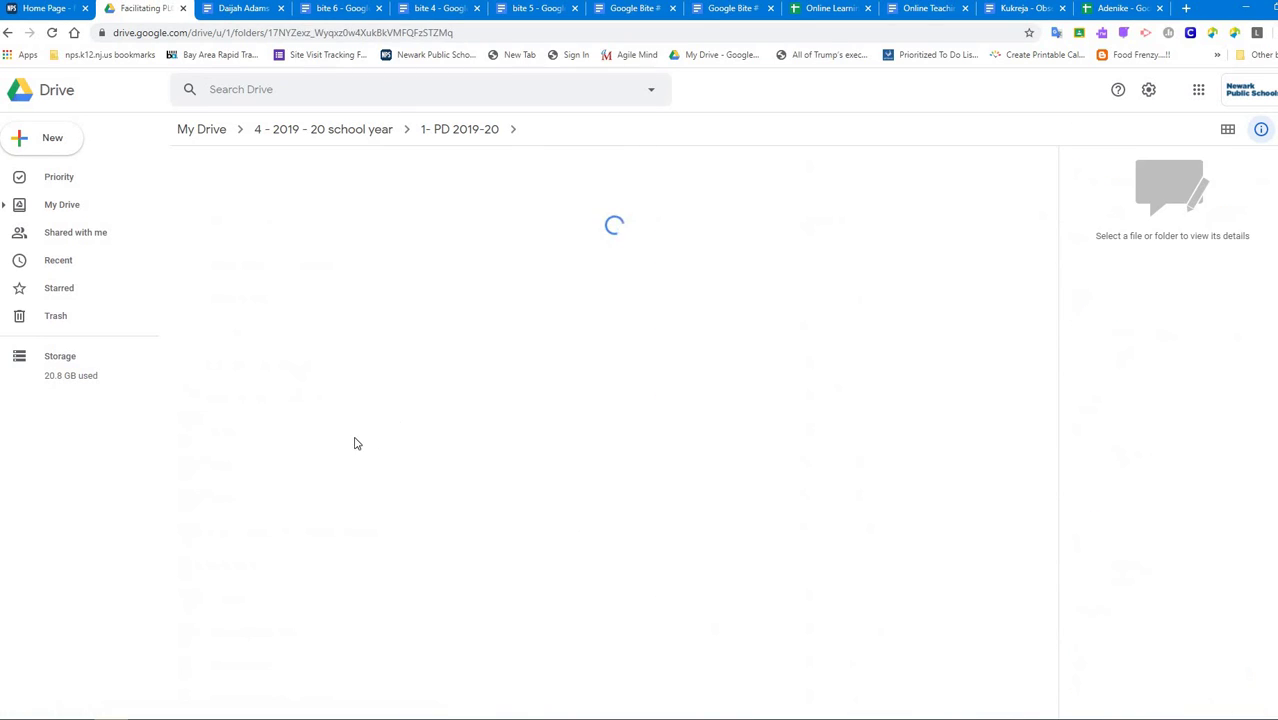
scroll(394, 479, "down", 5)
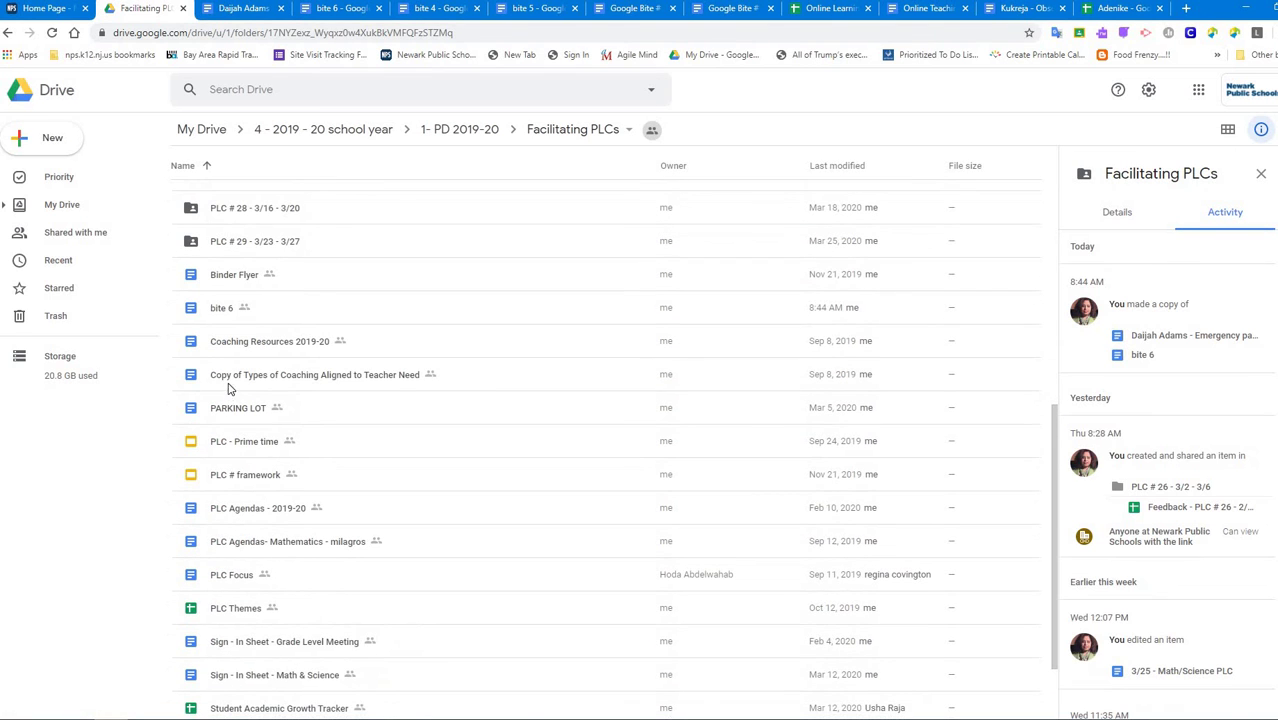